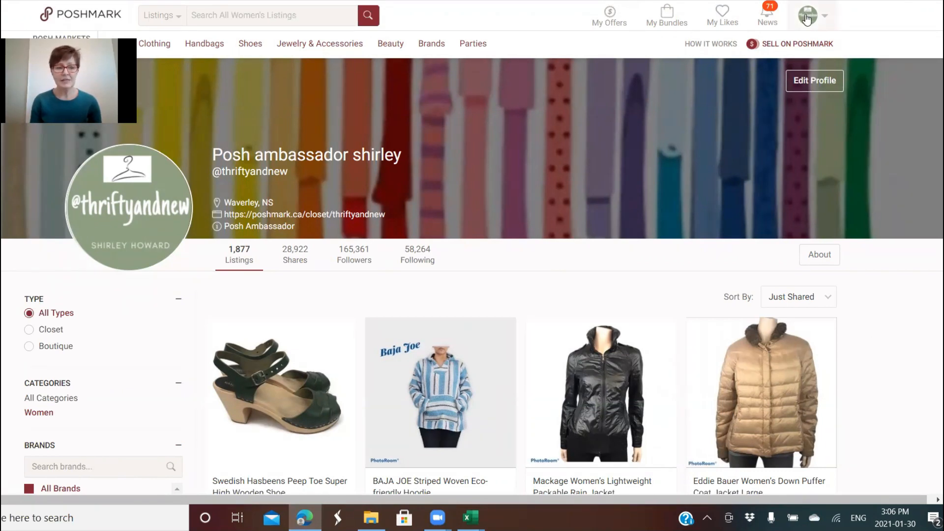
Step: In My Sales, download the shipping labels for the Guess sweater, Naturalizer sandals, Vince Camuto boots and Micheal KORS top orders
click(807, 18)
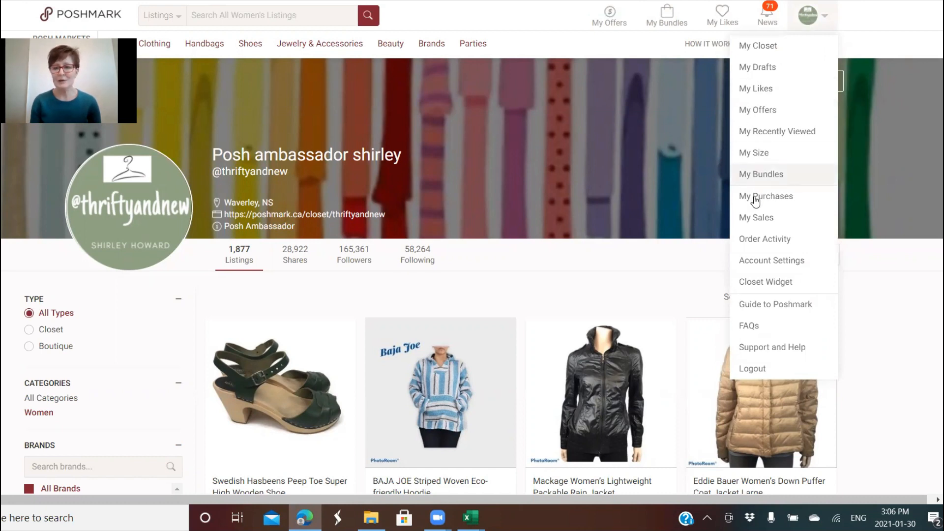
click(756, 216)
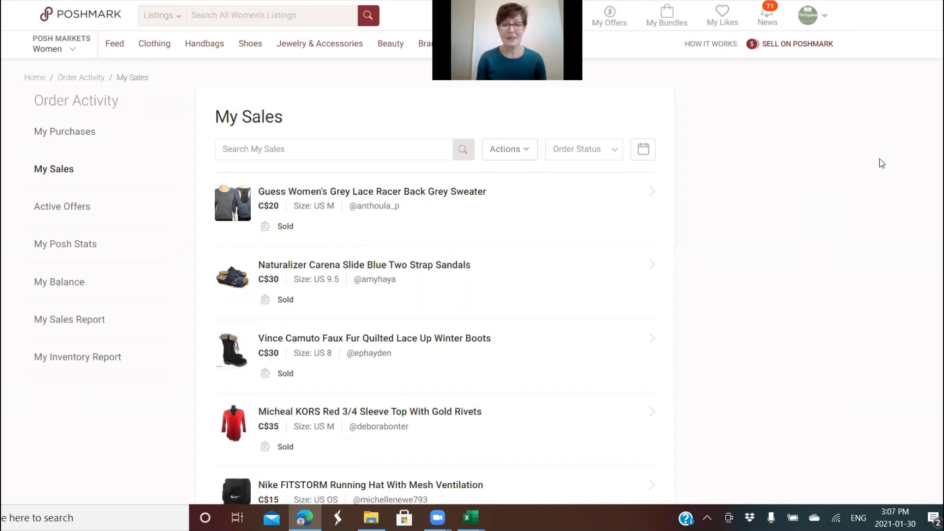
click(525, 154)
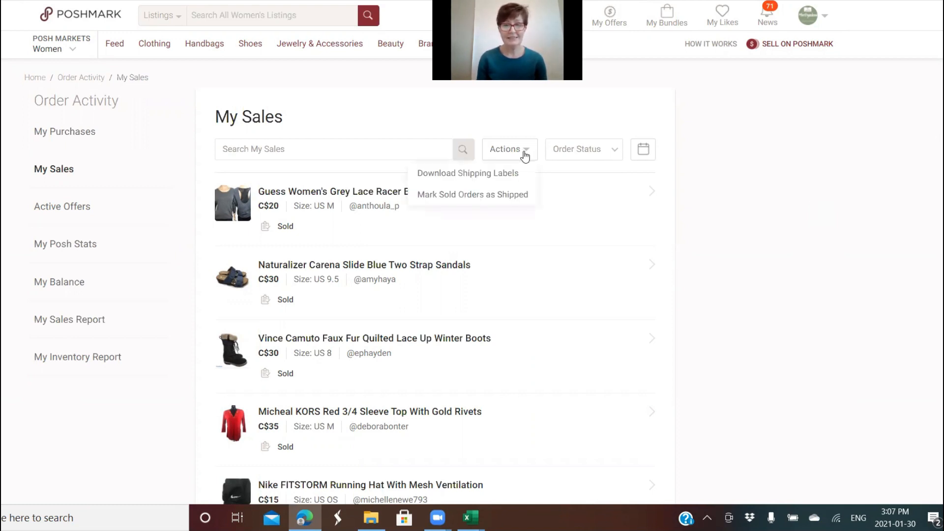
click(496, 172)
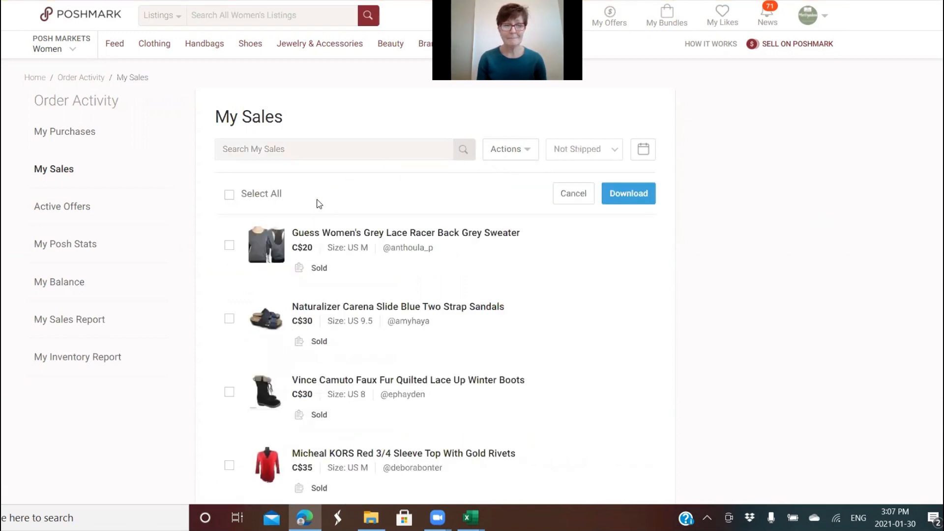
click(229, 245)
click(229, 318)
click(230, 393)
click(229, 466)
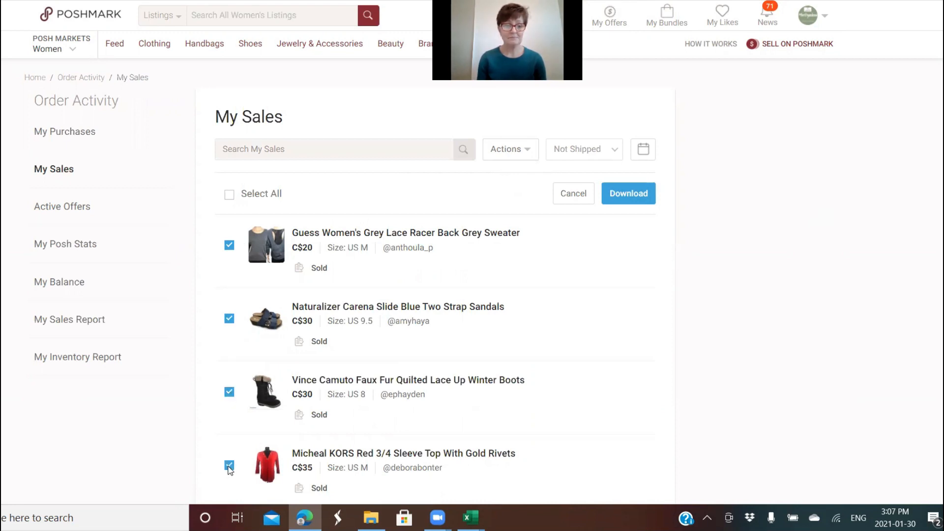
click(633, 194)
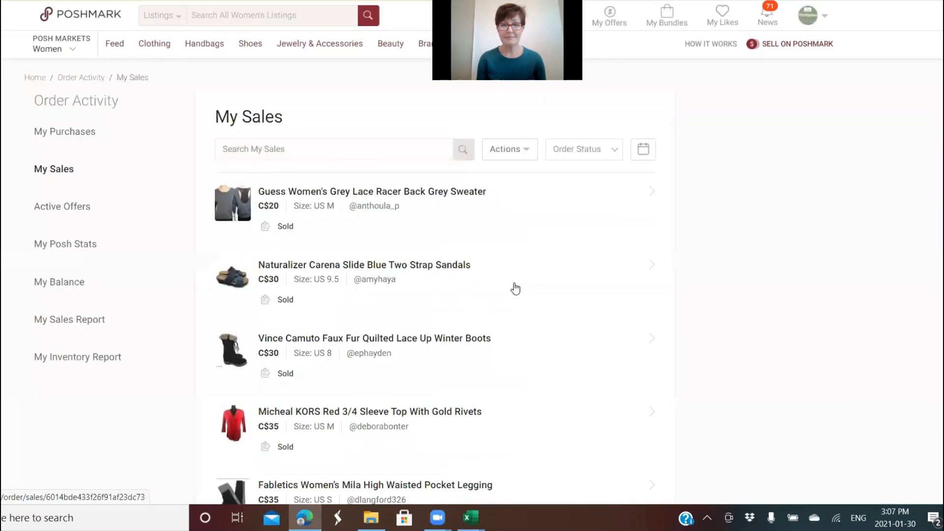
click(520, 283)
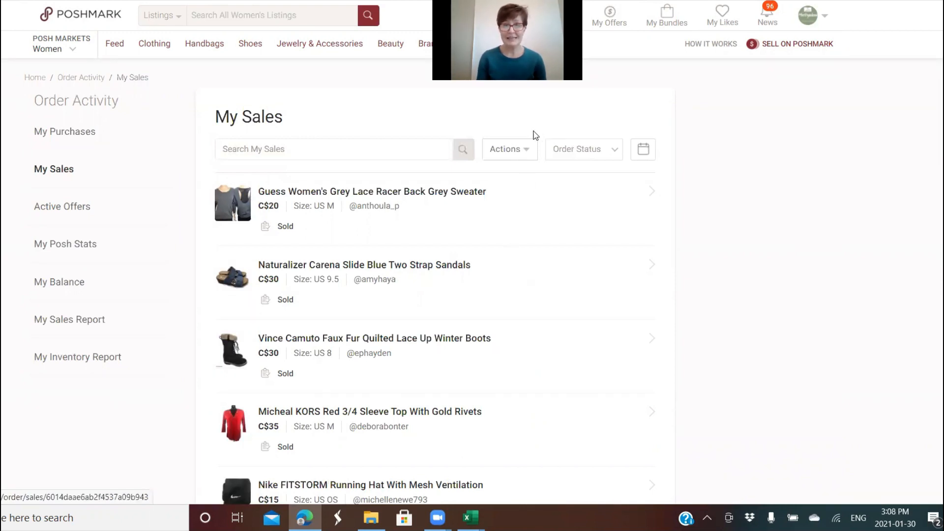
Step: Start marking sold orders as shipped and select the Guess, Naturalizer, Vince Camuto and Micheal KORS orders
click(527, 152)
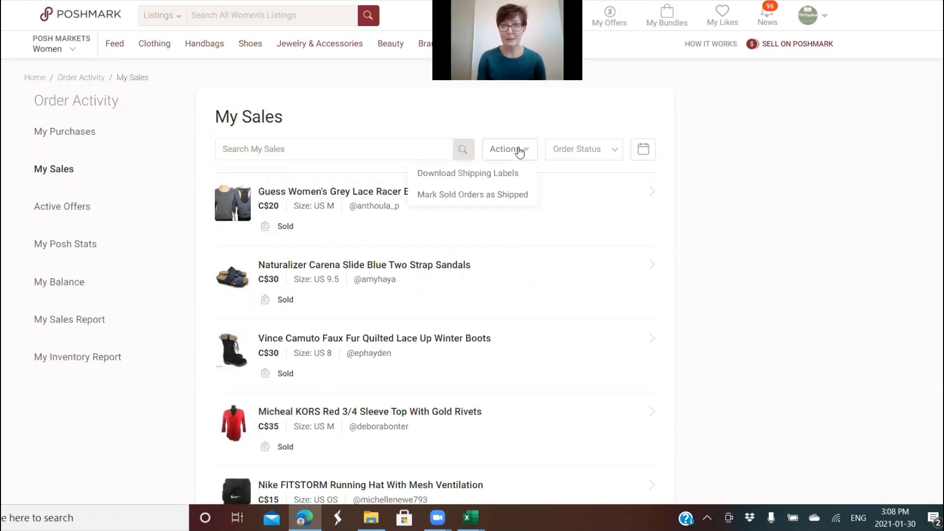
click(473, 194)
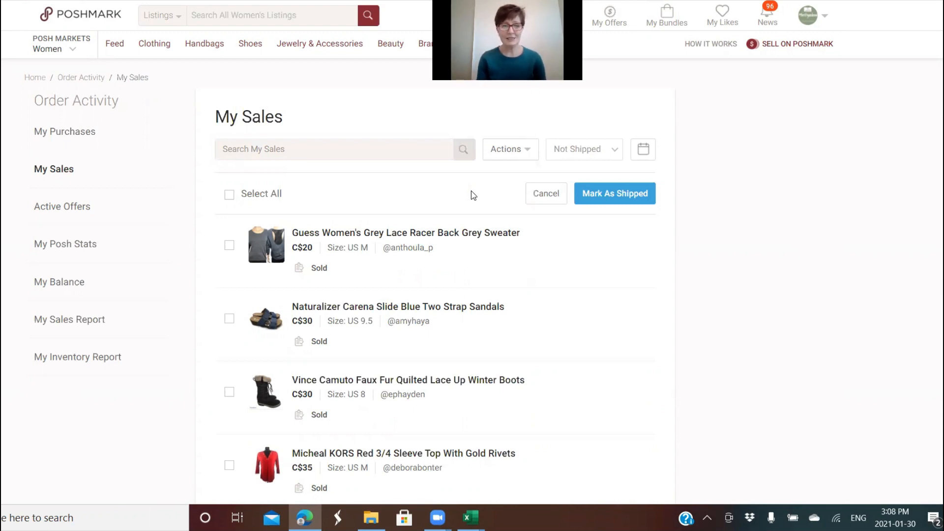
click(228, 246)
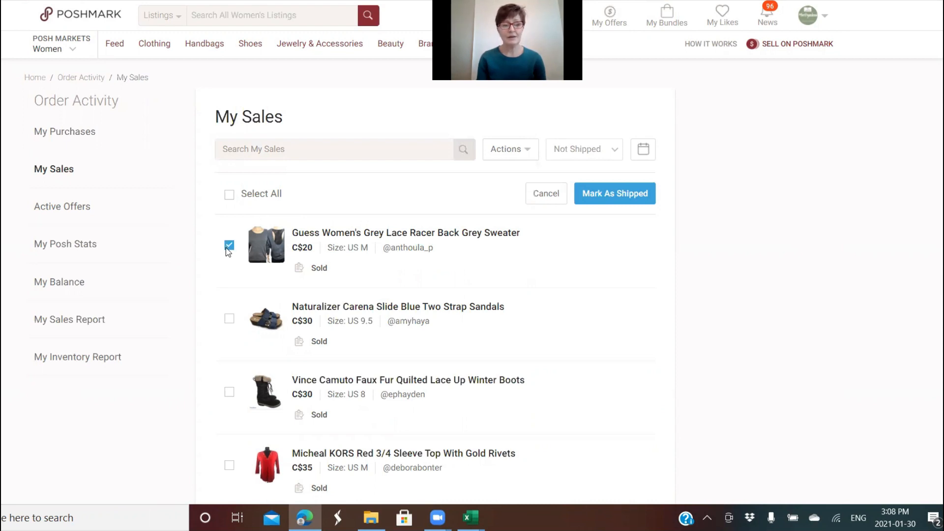
click(230, 319)
click(229, 392)
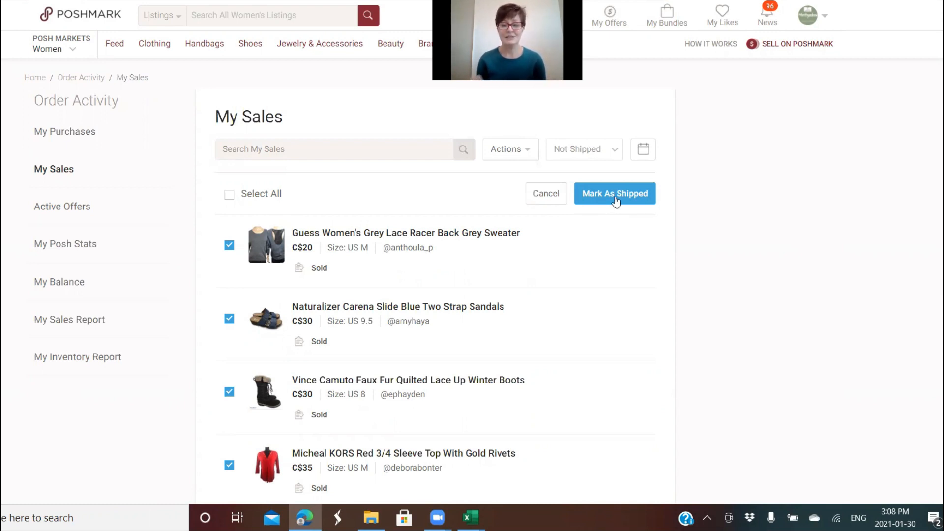
Step: Deselect all four orders chosen for marking as shipped
click(231, 244)
click(230, 319)
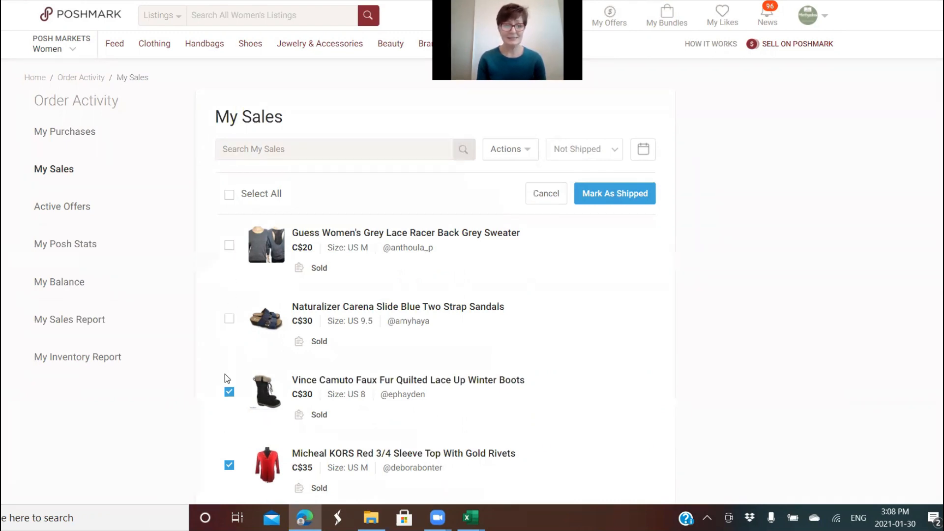
click(229, 392)
click(229, 465)
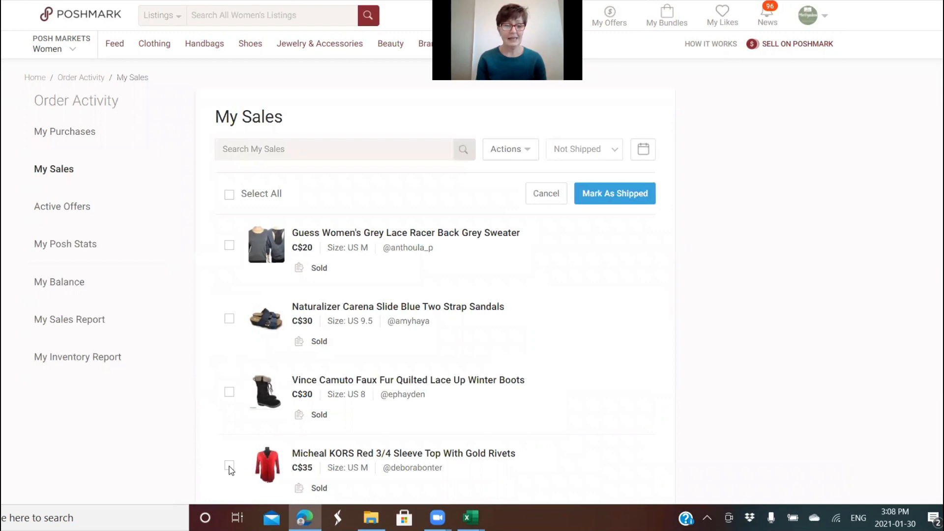
click(615, 149)
click(617, 153)
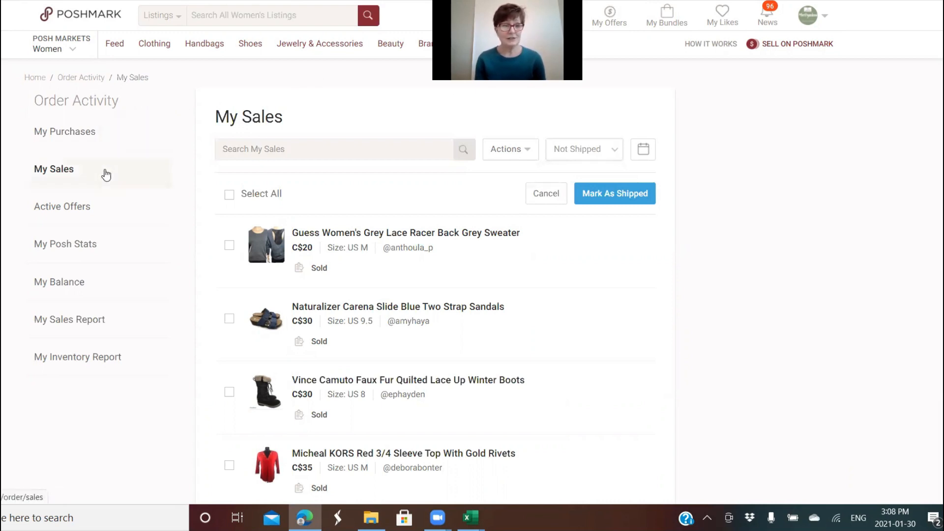
Step: View Active Offers and look through the bundle offers listed for sale
click(80, 209)
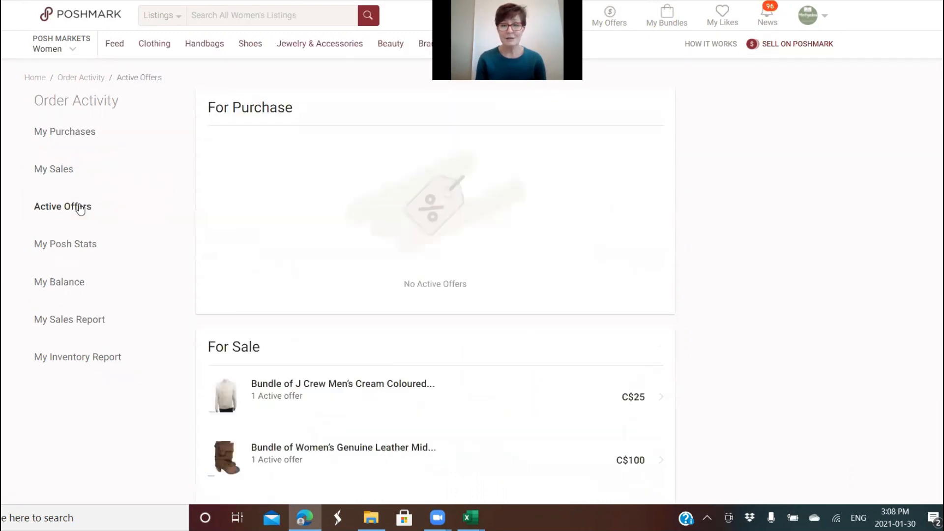
drag(939, 74, 939, 160)
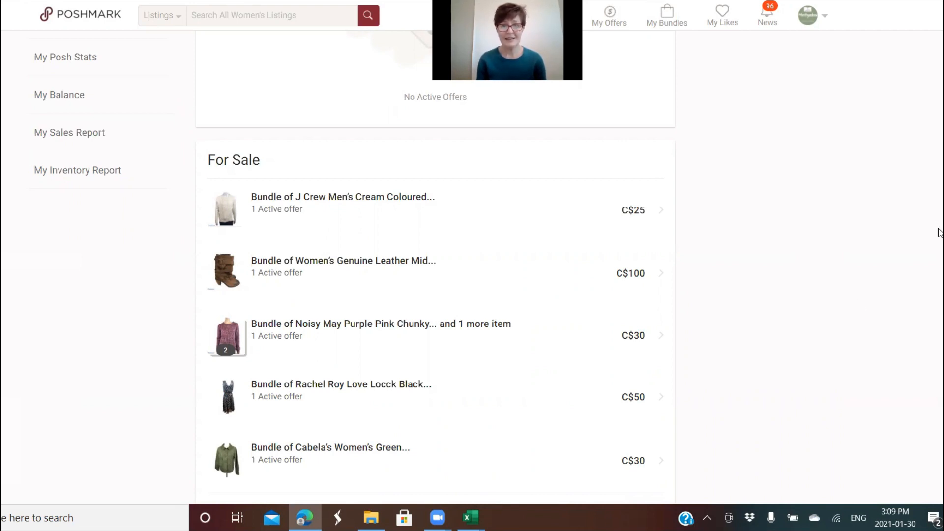
scroll(940, 233, up, 2)
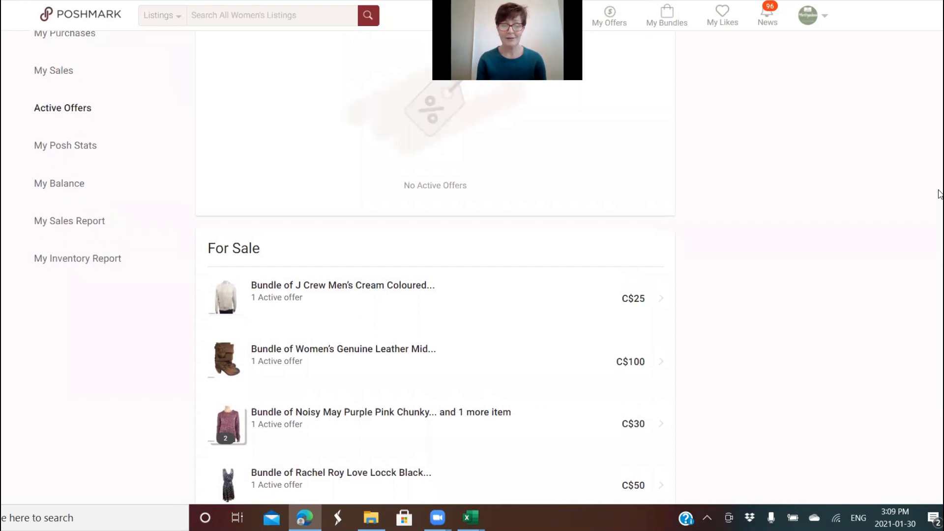
scroll(940, 193, up, 1)
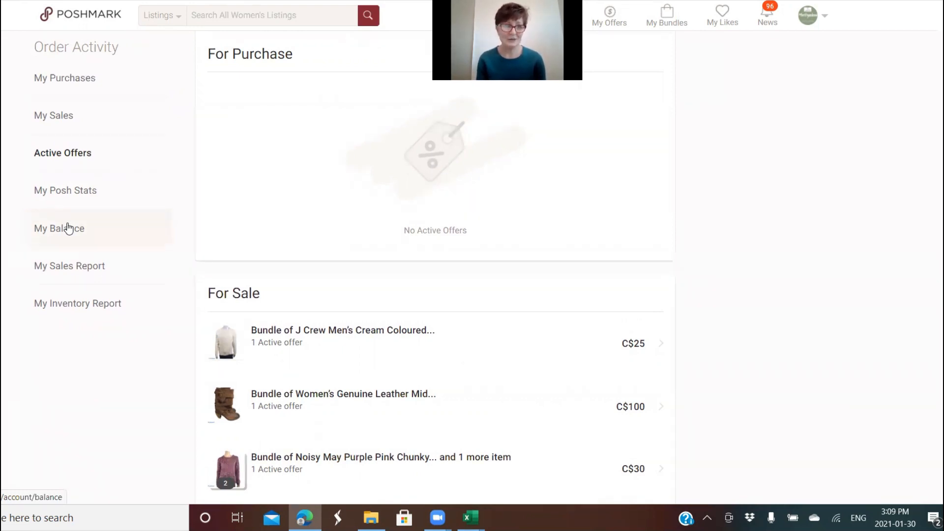
Step: View the My Sales Report page and switch to the sales_activity_report (6) workbook in Excel
click(76, 266)
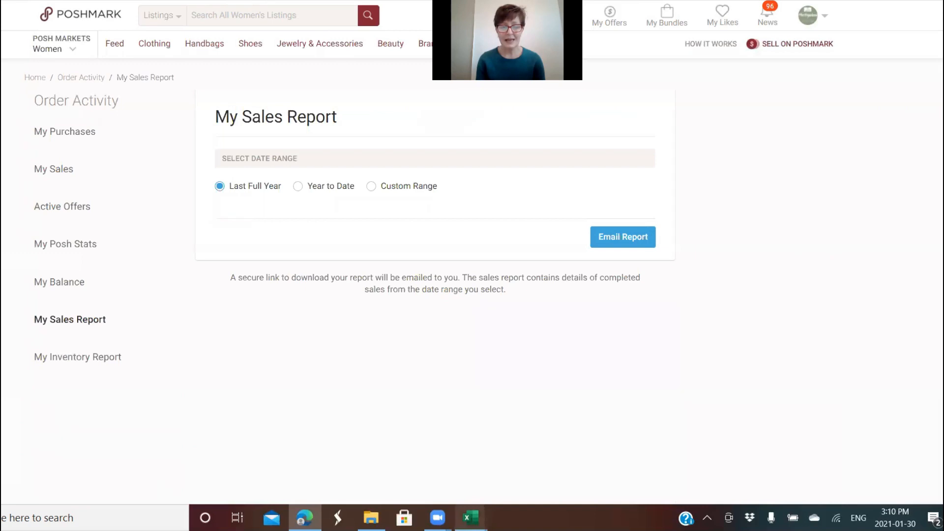
mouse_move(471, 517)
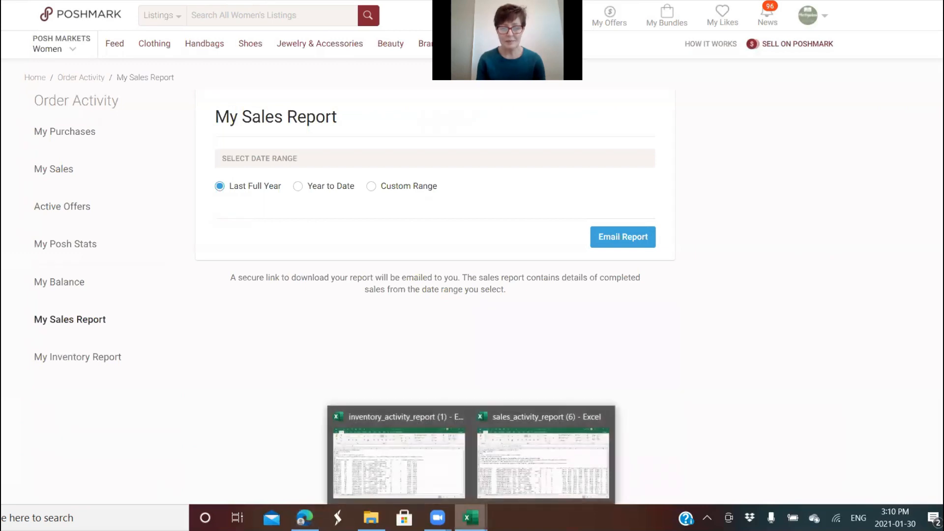
click(531, 446)
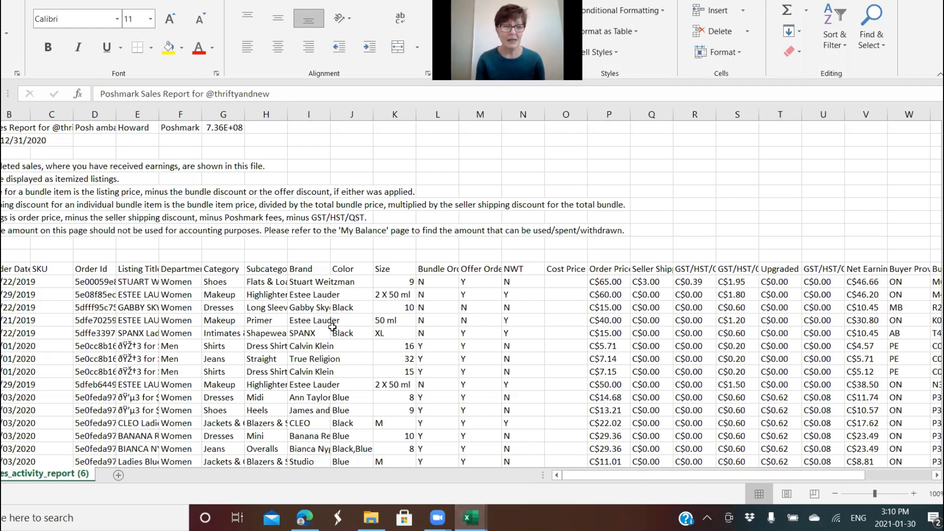
Step: Examine the Listing Date, Net Earnings, buyer and Listing Title columns of the sales report
click(0, 270)
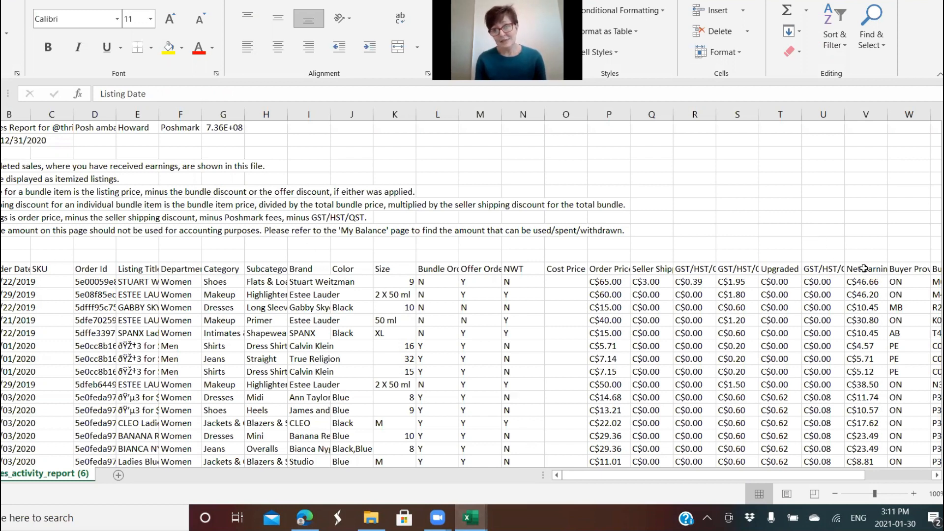
click(864, 113)
drag(699, 476, 764, 477)
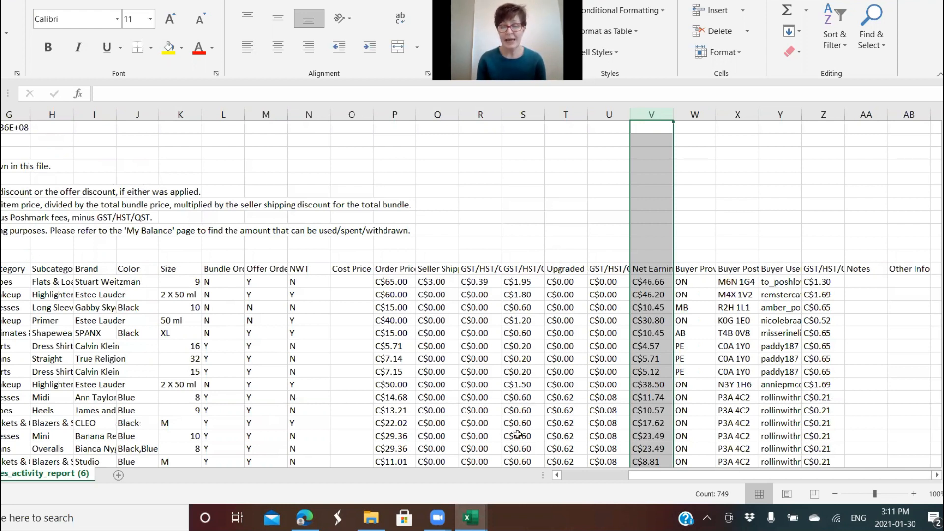
drag(669, 480, 595, 477)
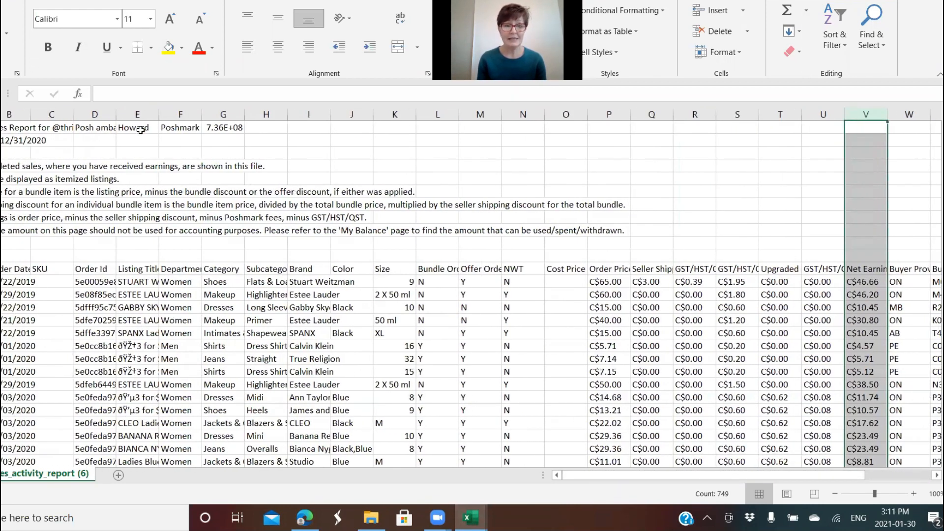
click(139, 115)
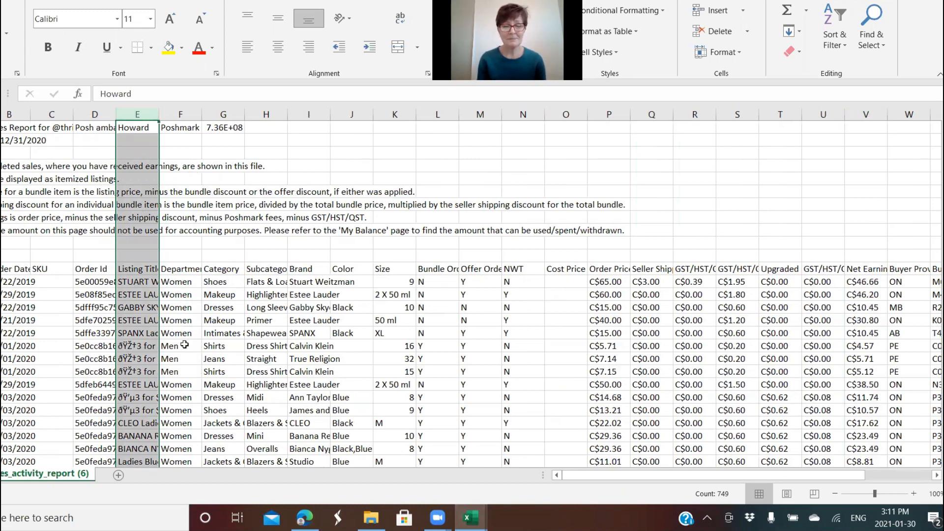
Step: View My Inventory Report on Poshmark in the browser and switch to the inventory_activity_report (1) workbook in Excel
click(305, 517)
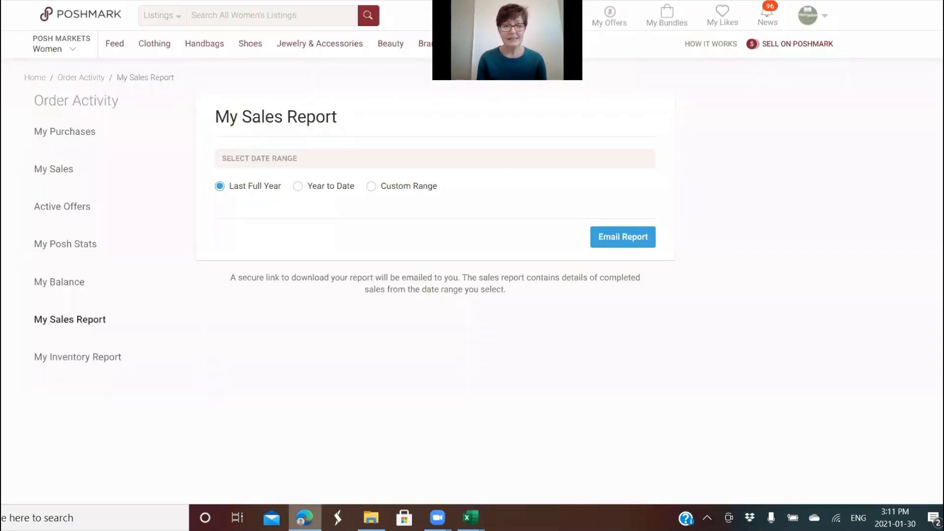
click(100, 362)
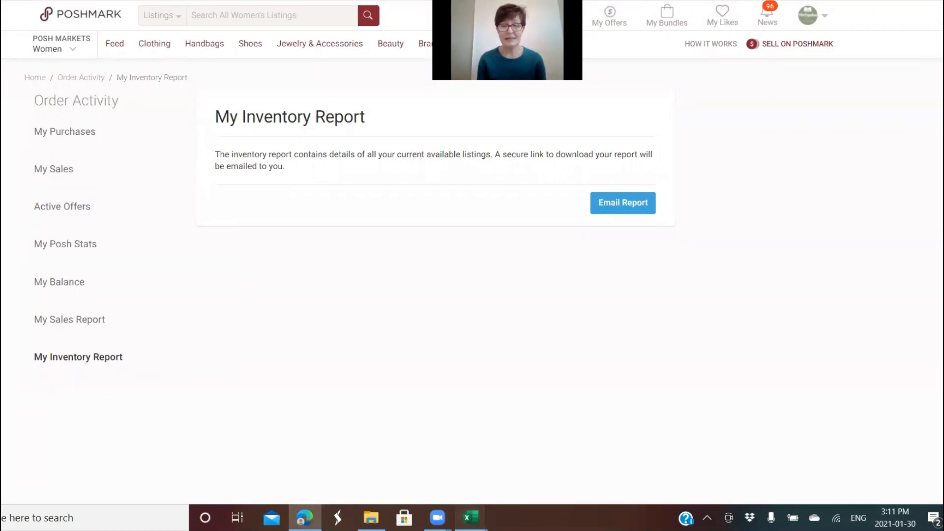
mouse_move(470, 517)
click(399, 462)
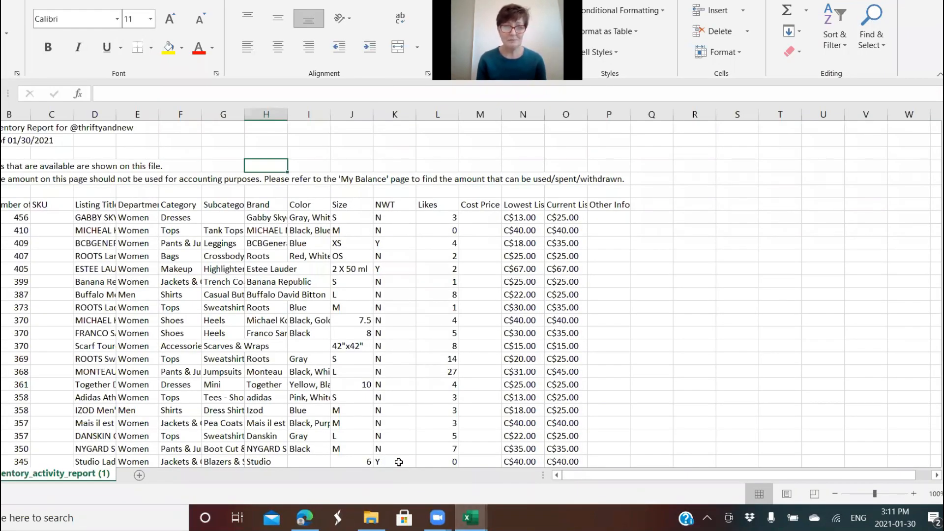
click(399, 461)
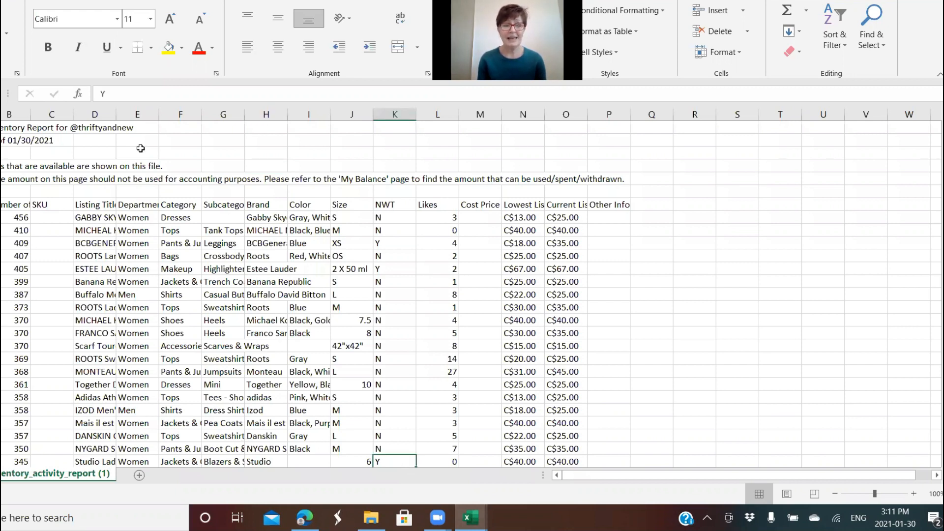
Step: Examine the inventory report's Department column, first column, and lowest and current listing price columns
click(139, 114)
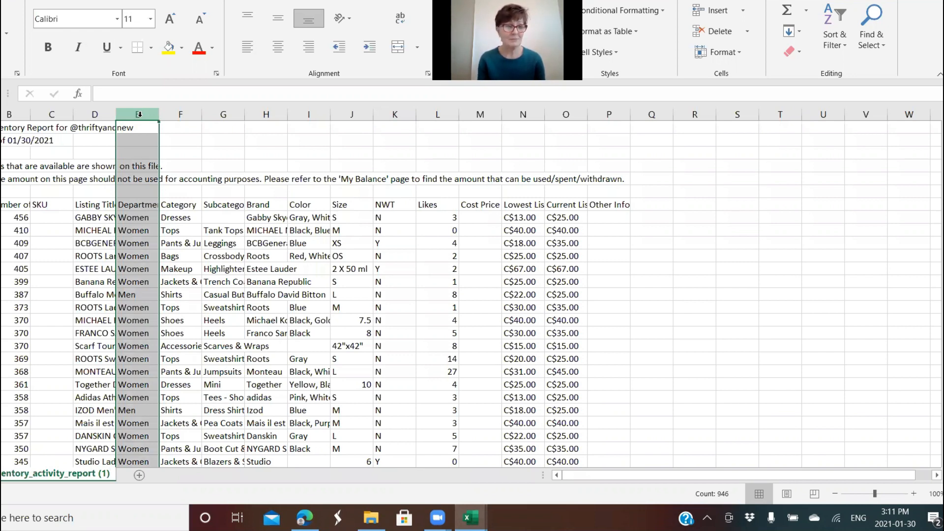
click(0, 114)
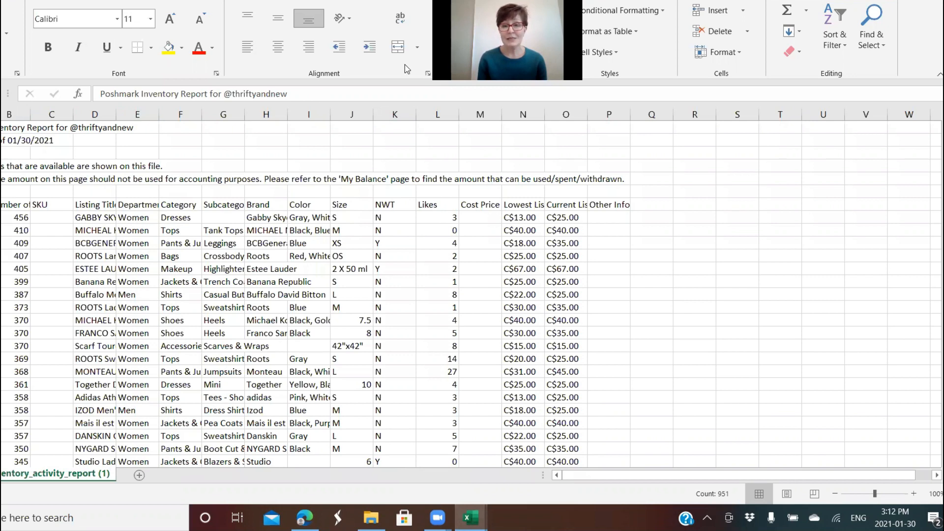
click(523, 114)
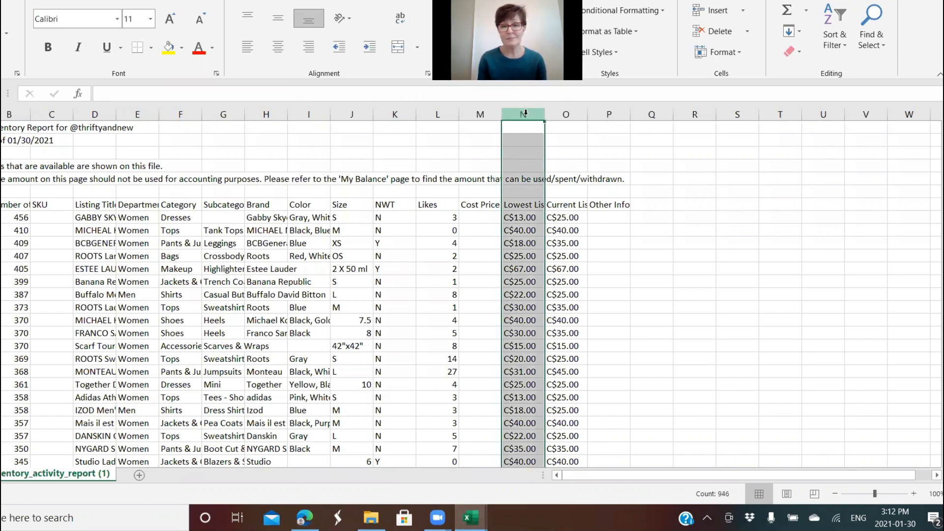
click(568, 115)
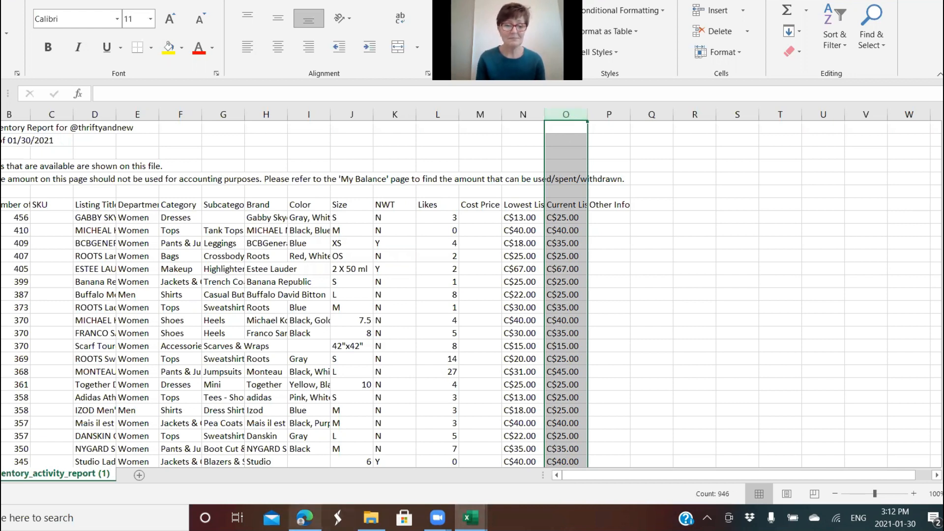
Step: Switch back to Poshmark in the browser and look over the Edit Profile page of the account settings
click(303, 519)
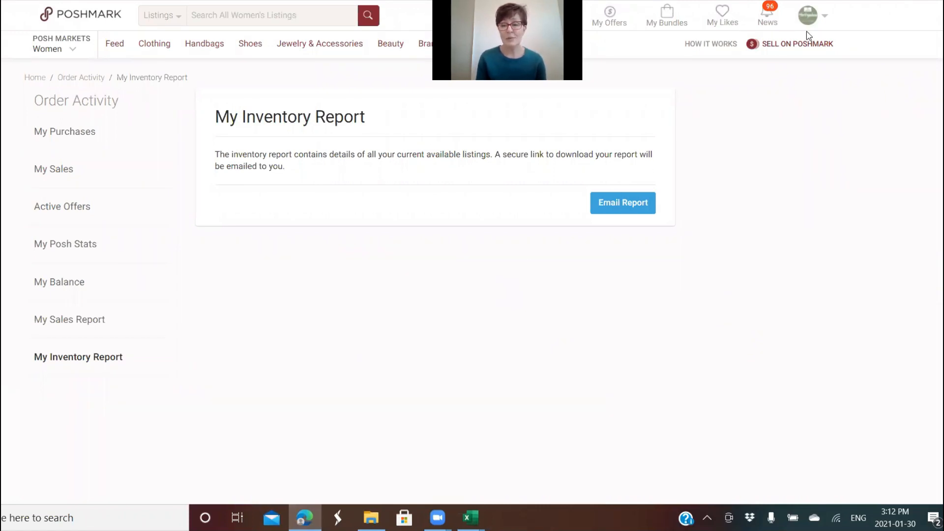
click(807, 17)
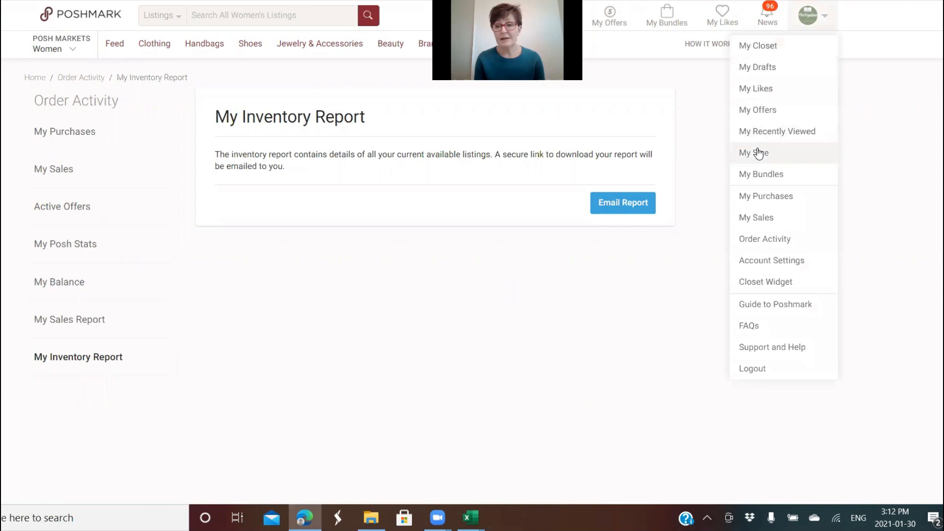
click(761, 262)
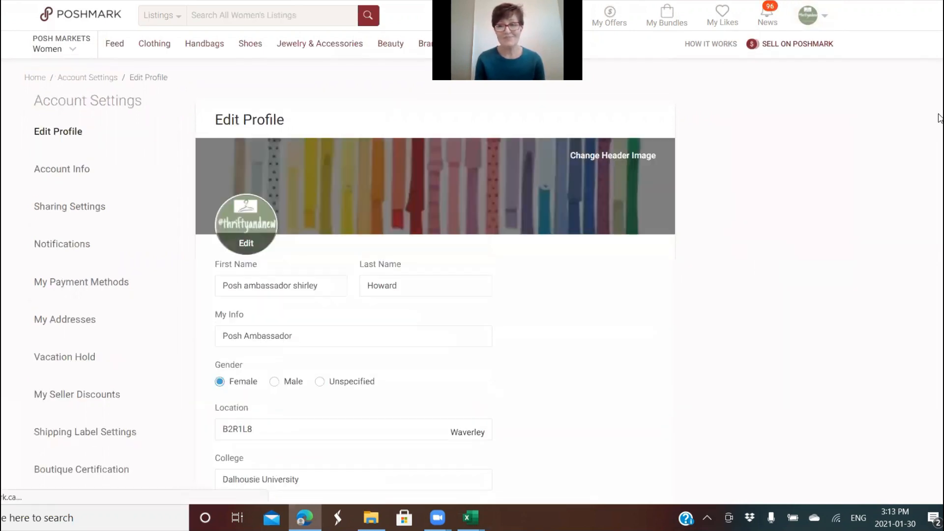
drag(939, 113, 940, 141)
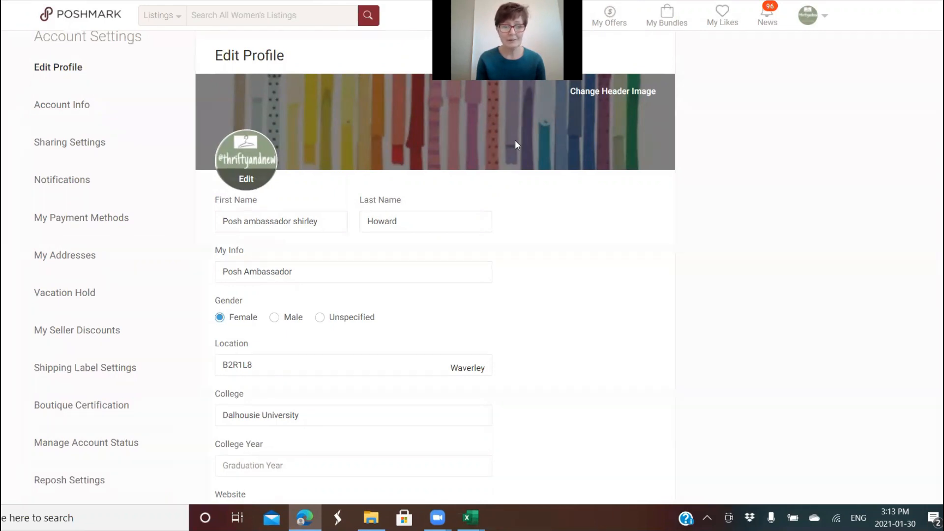
drag(939, 111, 939, 156)
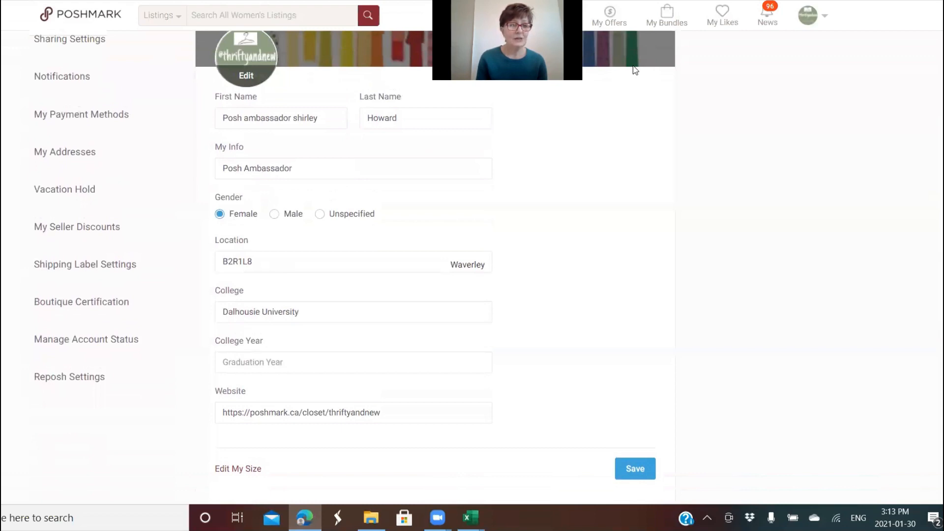
Step: Turn on Vacation Hold with a start date of Feb 01 2021 and an end date of Mar 06 2021
click(78, 191)
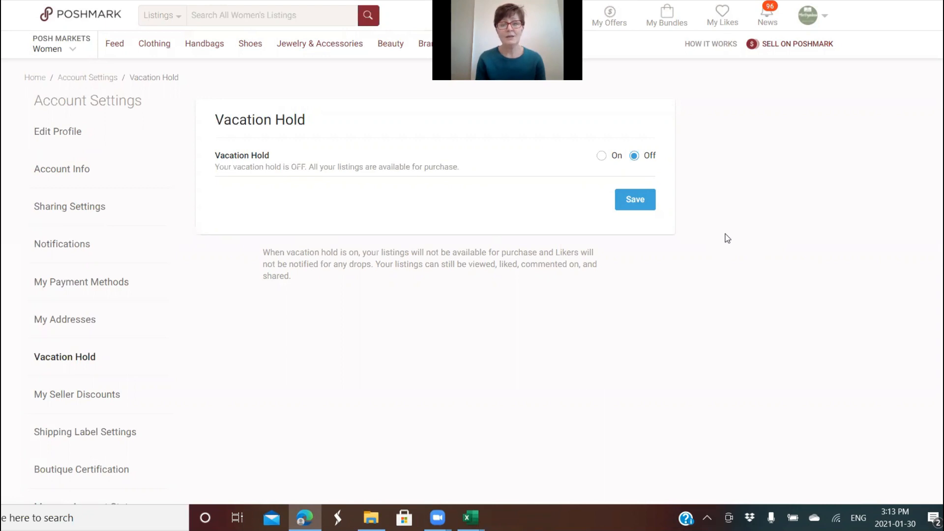
click(601, 156)
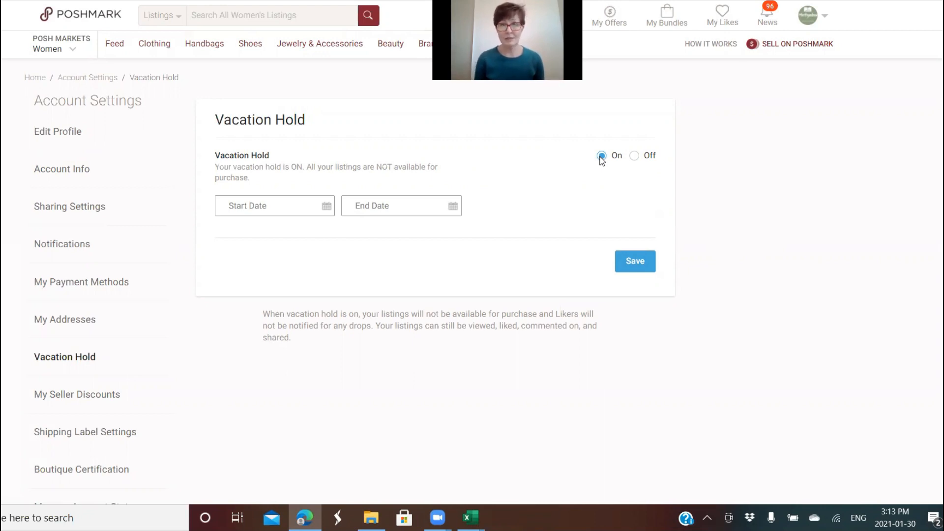
click(326, 208)
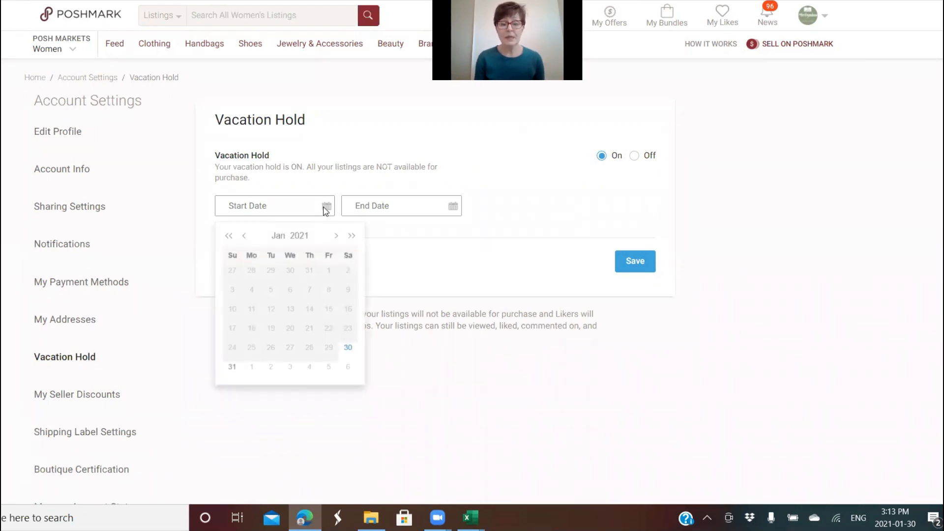
click(252, 369)
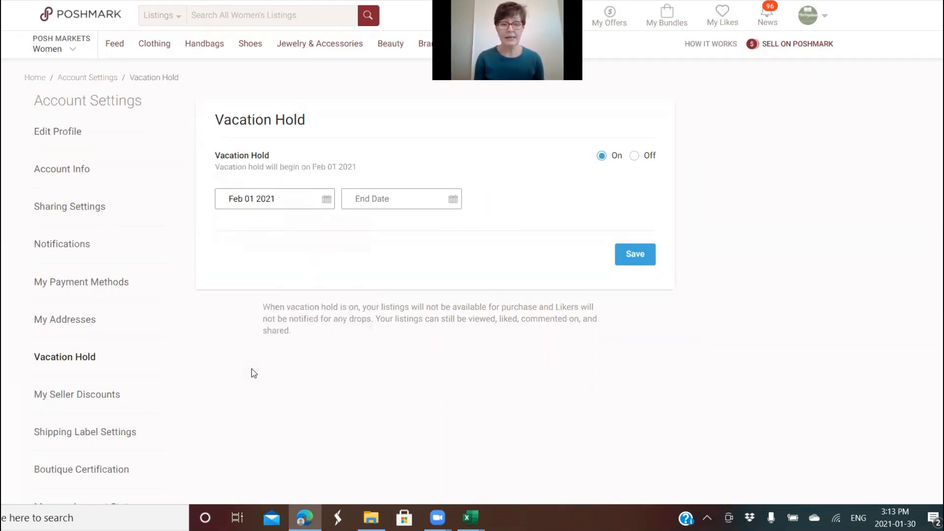
click(453, 202)
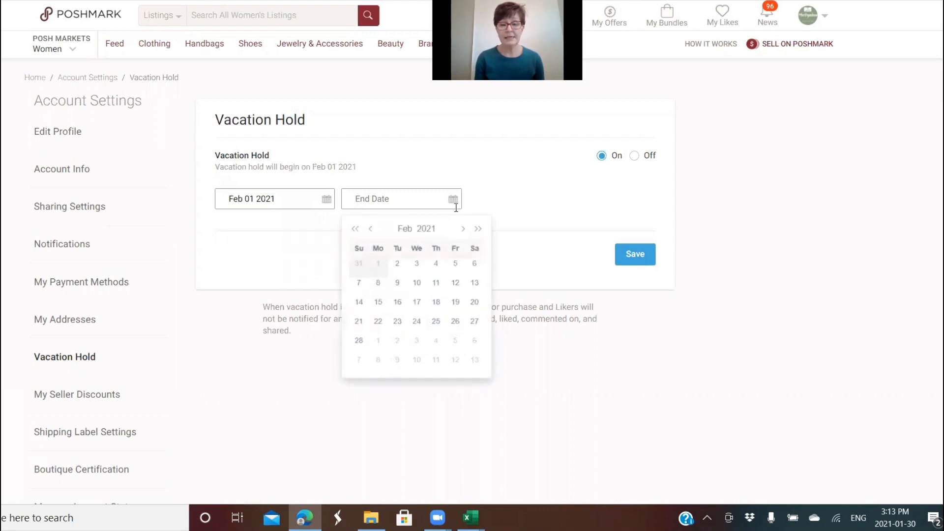
click(475, 345)
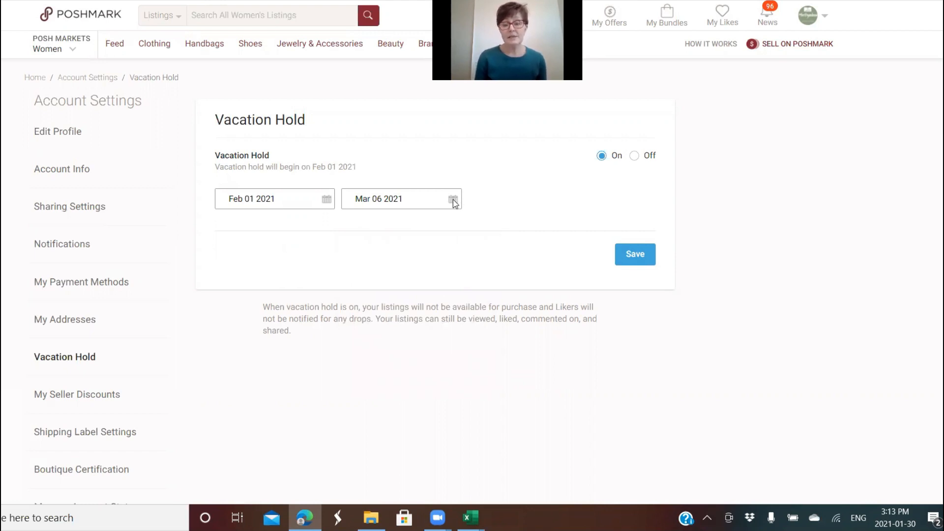
click(644, 256)
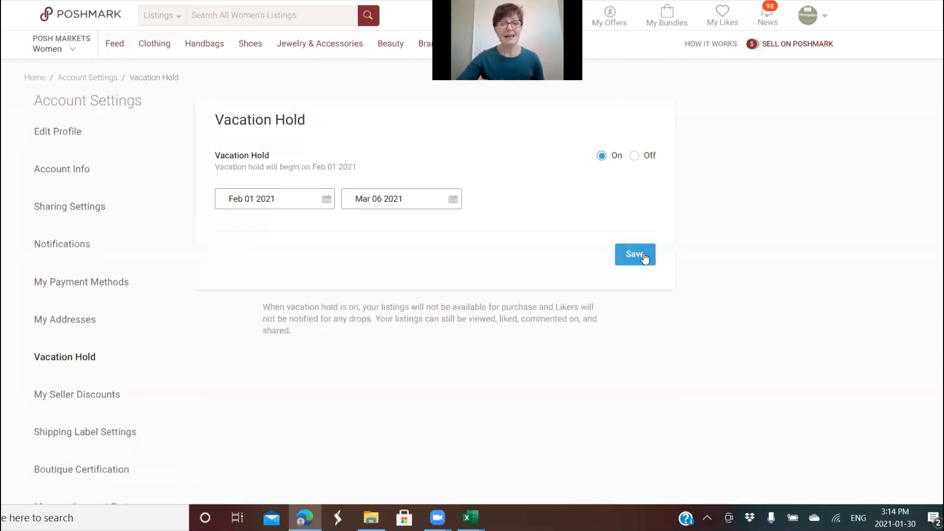
Step: Switch Vacation Hold off and save the setting
click(635, 156)
click(635, 199)
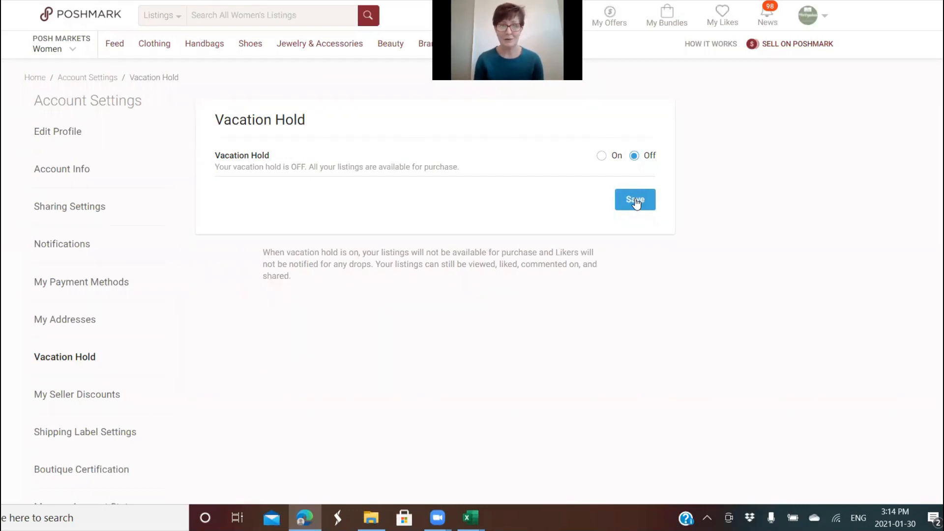
Step: Try out the seller bundle discount at 10% and 15% with minimums of 2 and 3 items, and turn it back off
click(88, 405)
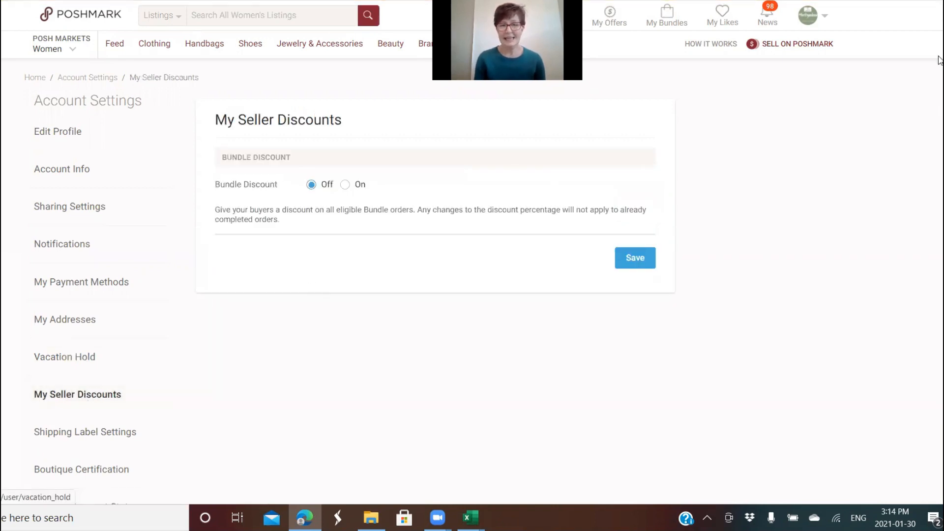
scroll(940, 54, down, 1)
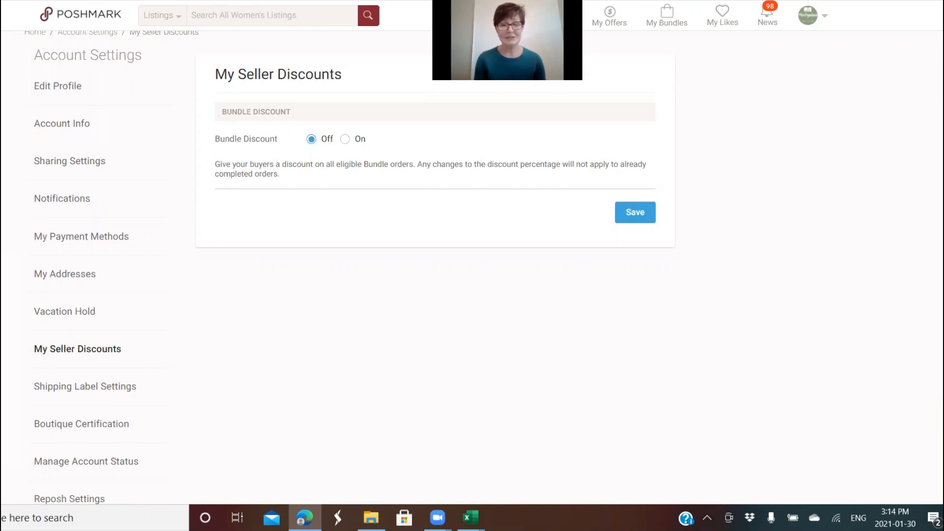
click(346, 140)
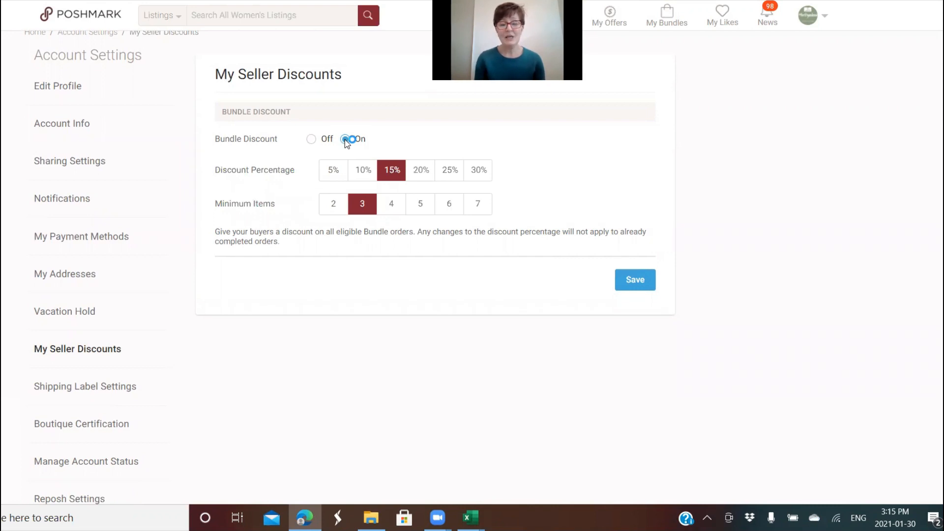
click(335, 209)
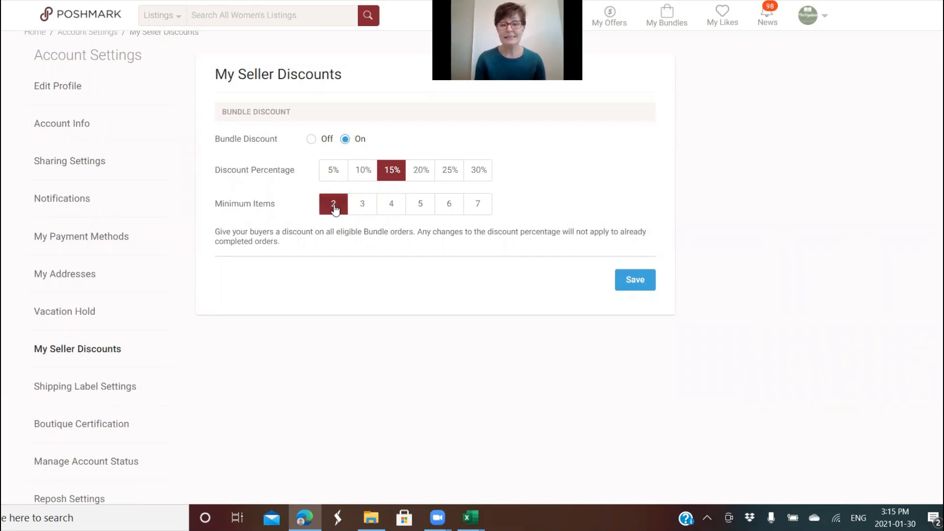
click(365, 173)
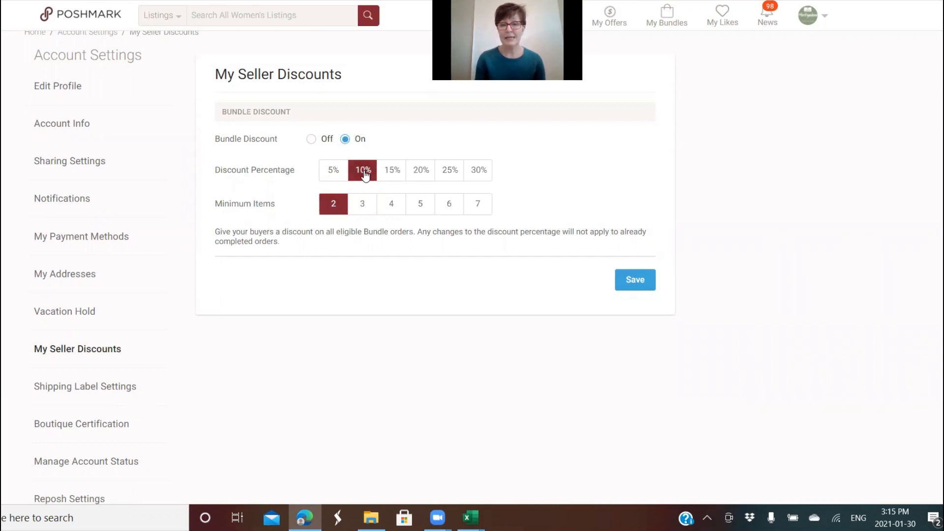
click(363, 208)
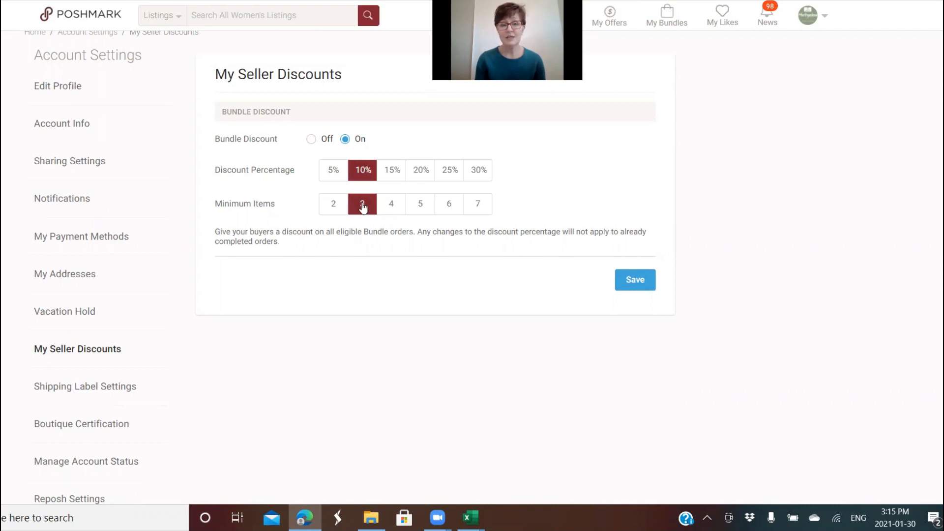
click(393, 174)
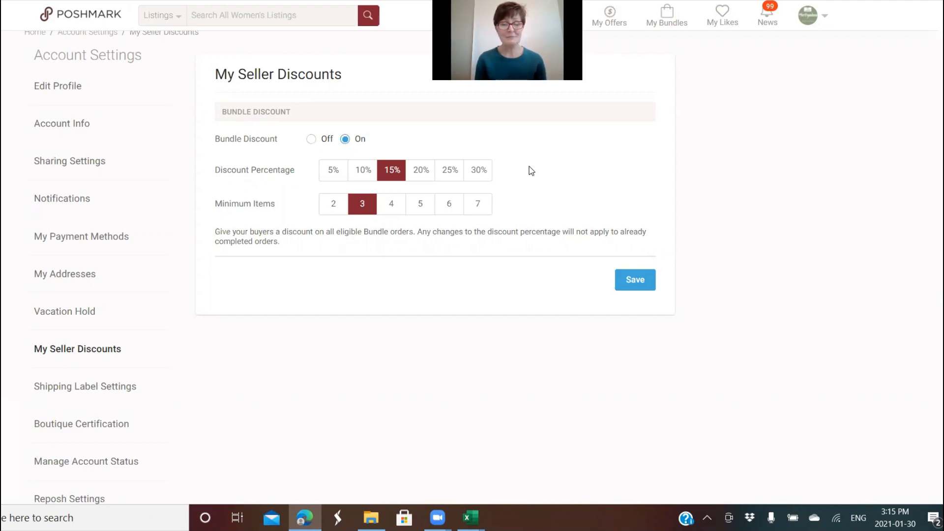
click(310, 140)
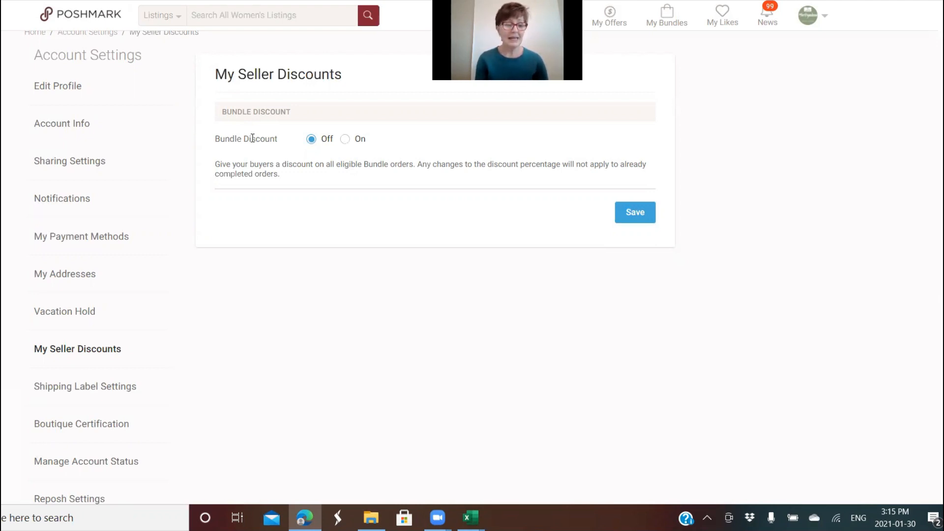
Step: View the Shipping Label Settings for paper size, packing slip and SKU options, and the Reposh Settings page
click(105, 389)
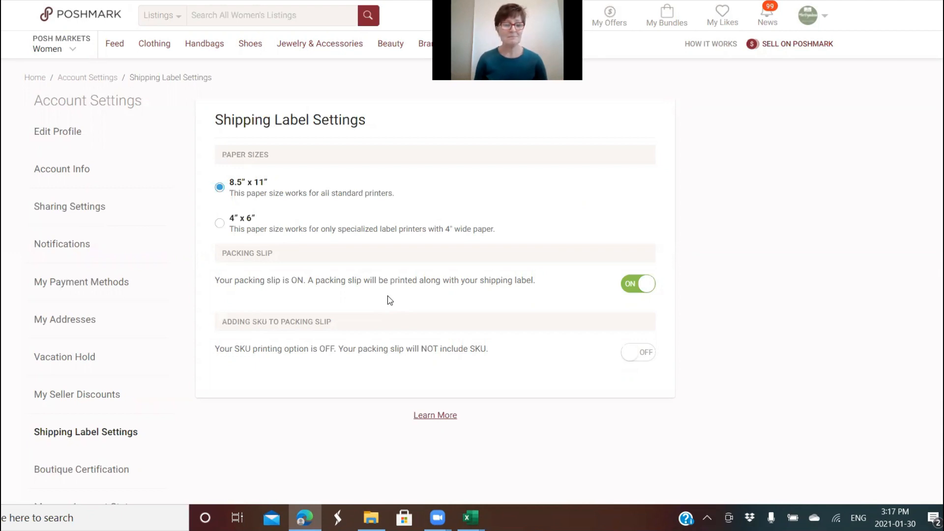
drag(940, 83, 940, 137)
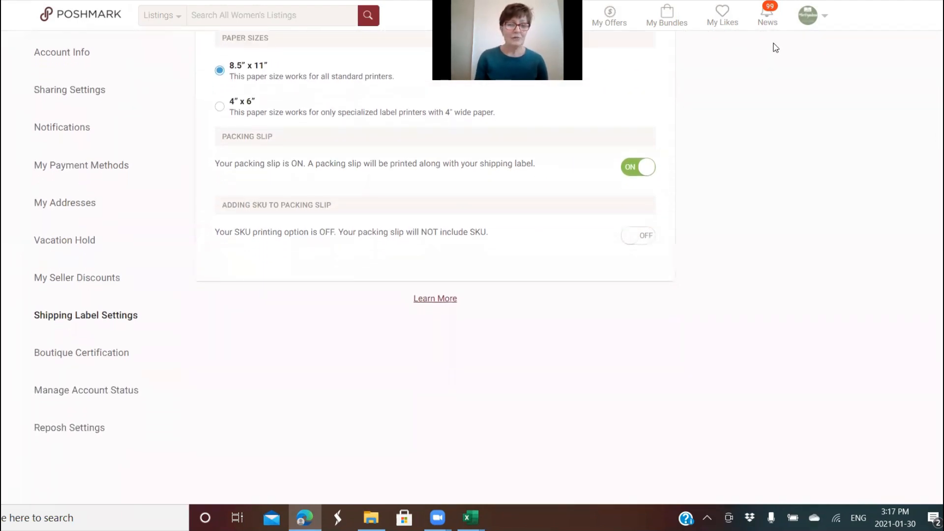
click(77, 428)
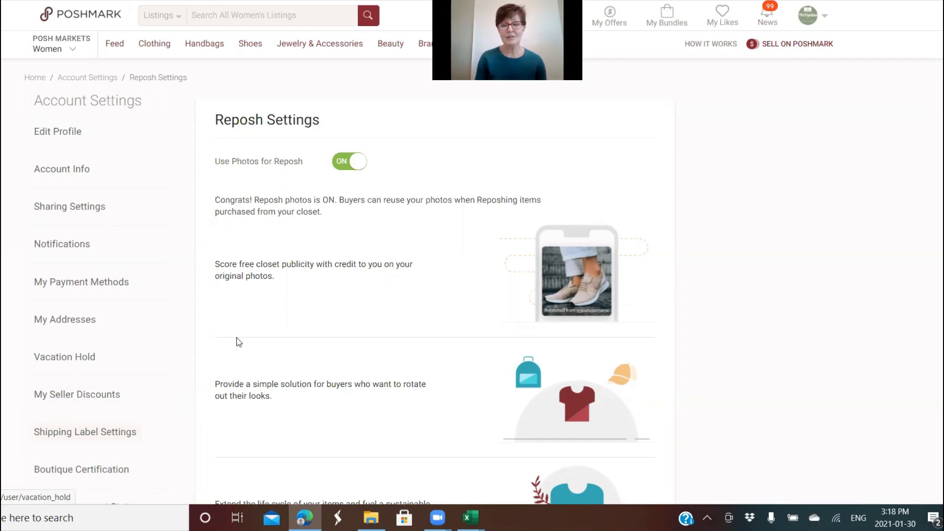
Step: Open the BCBG Red jumpsuit bundle from My Purchases and start a Reposh listing for the BCBG Red jumpsuit
click(812, 22)
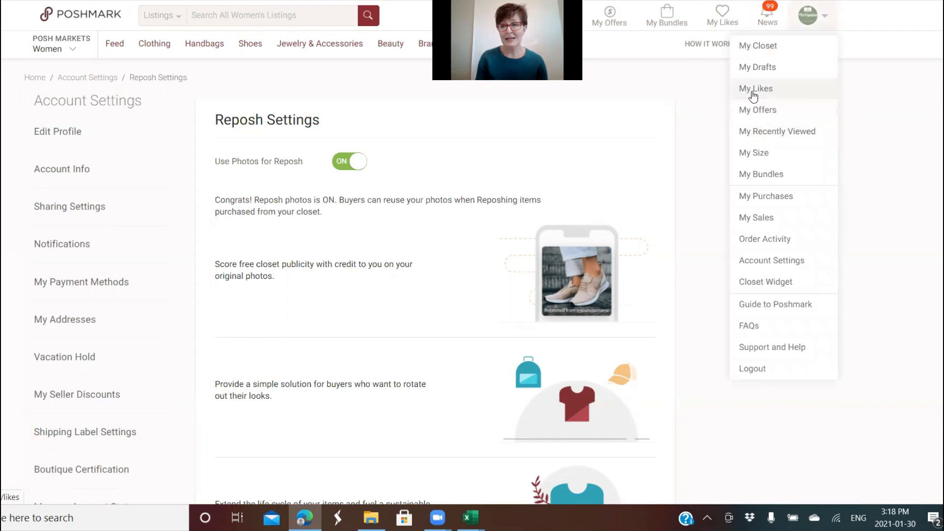
click(756, 197)
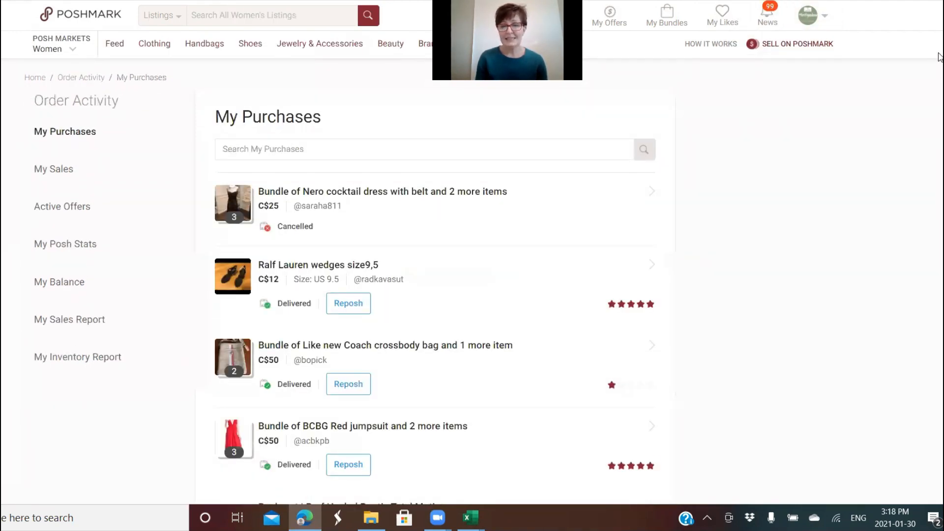
scroll(939, 76, down, 6)
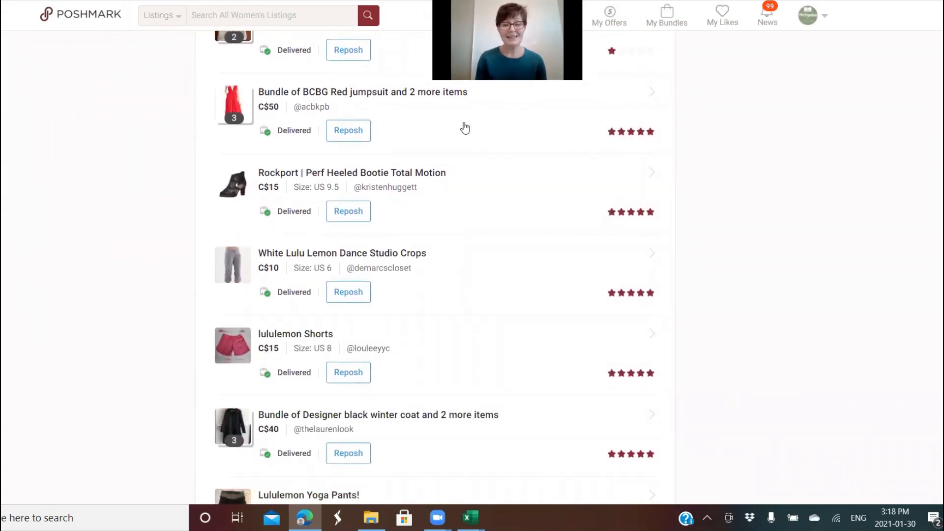
click(361, 133)
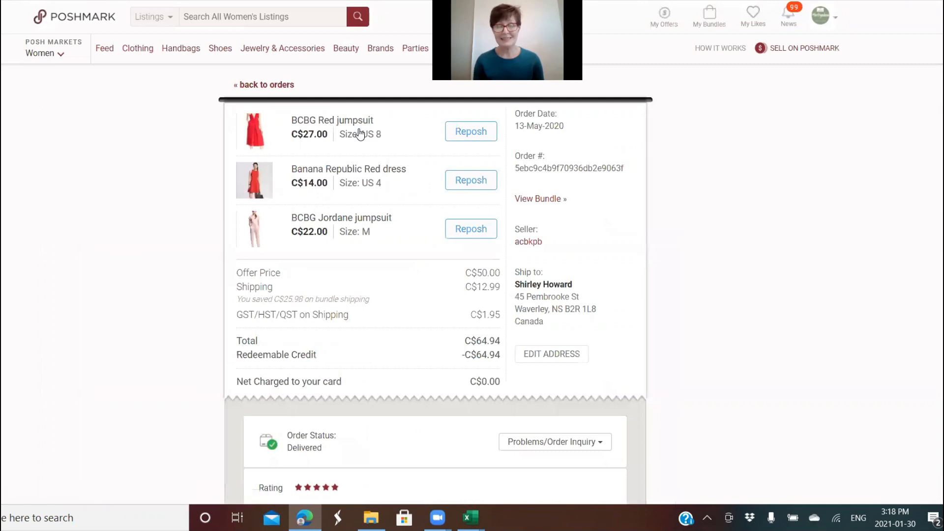
click(469, 139)
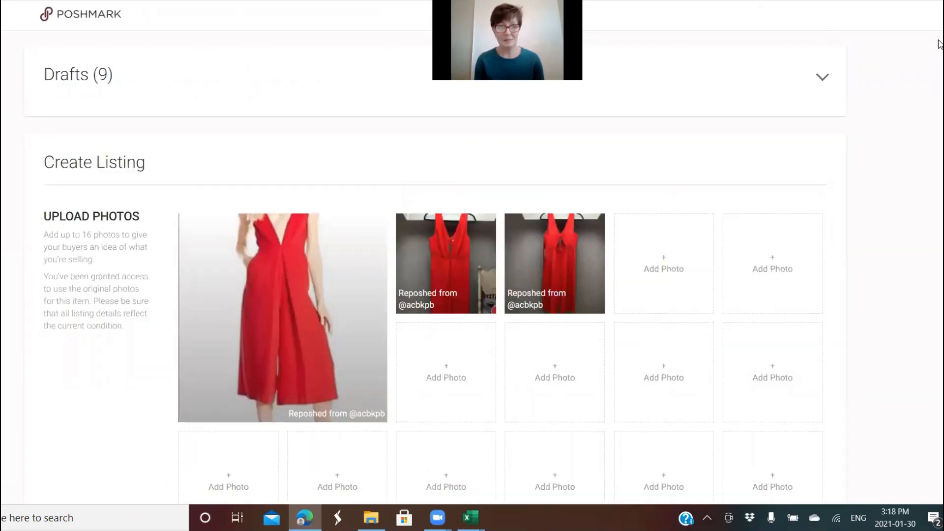
Step: Examine the prefilled listing form from title, description and category through size, brand, pricing and availability, and return to its photos
drag(939, 44, 940, 173)
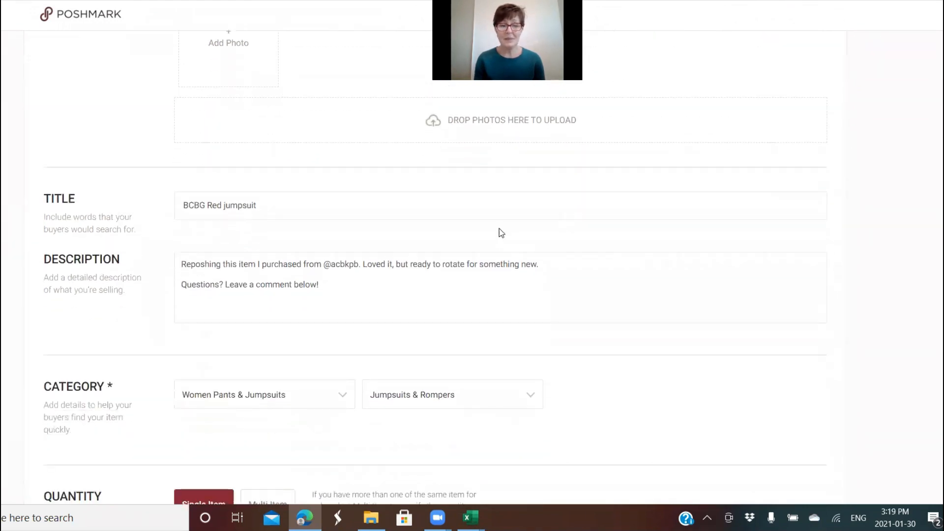
right_click(186, 272)
click(443, 294)
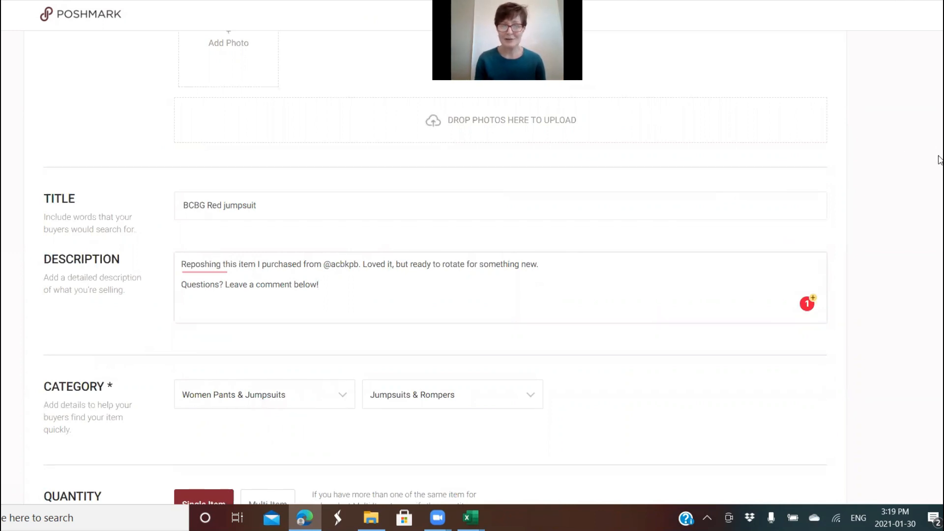
scroll(939, 160, down, 6)
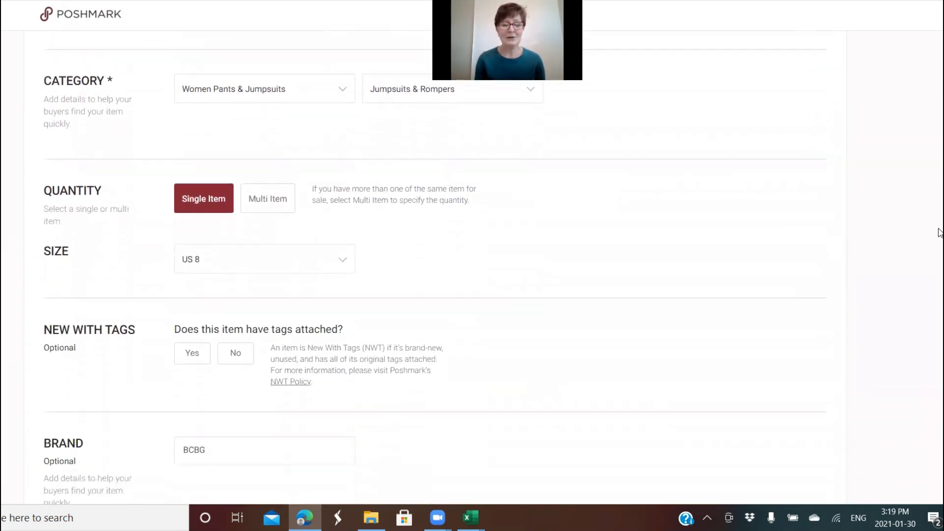
drag(940, 233, 939, 382)
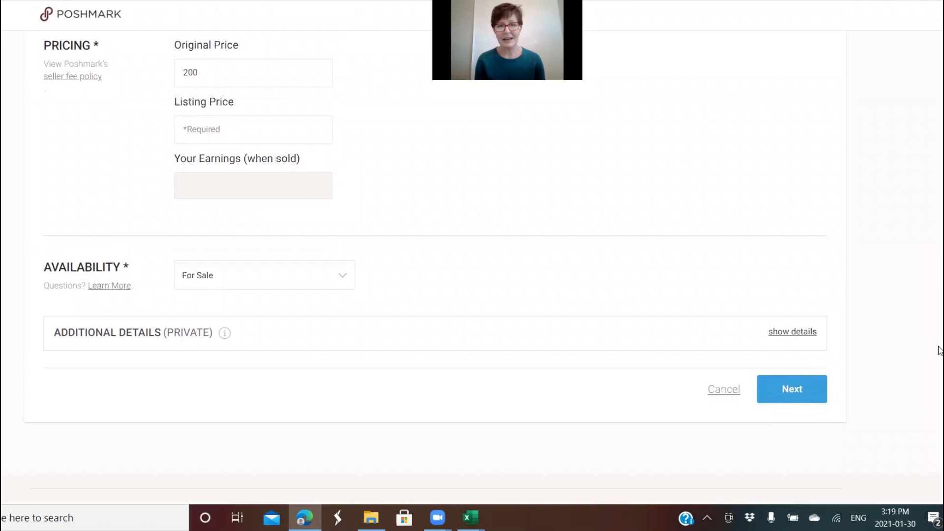
right_click(939, 305)
click(913, 397)
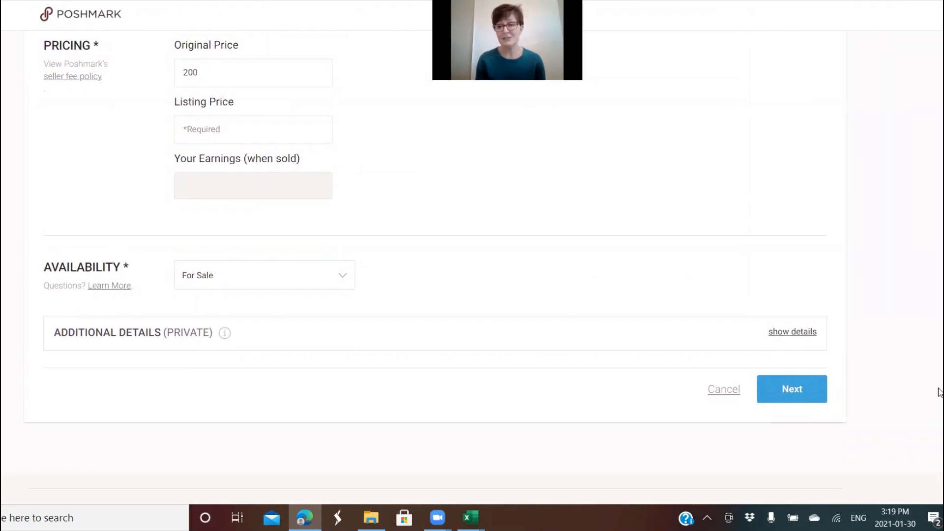
drag(940, 392, 940, 6)
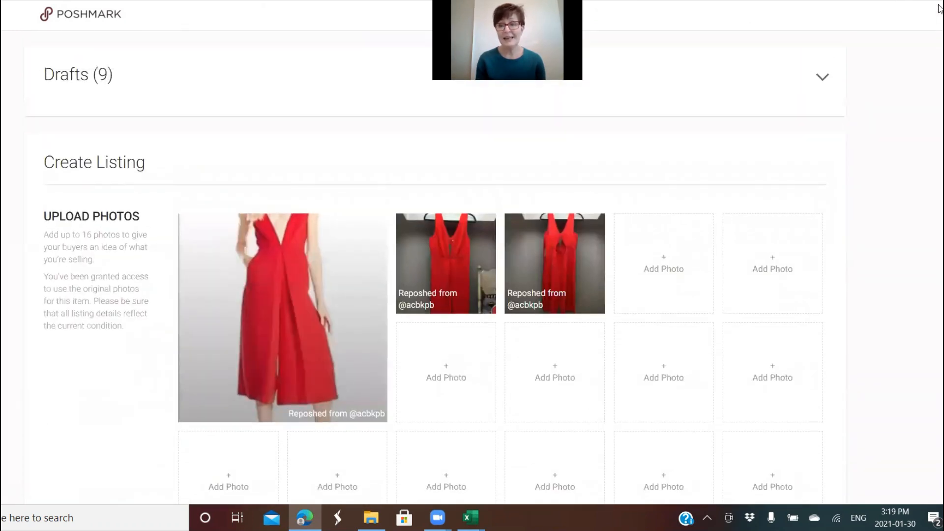
Step: Leave the Reposh listing and go from My Purchases by way of the closet to My Sales
click(52, 7)
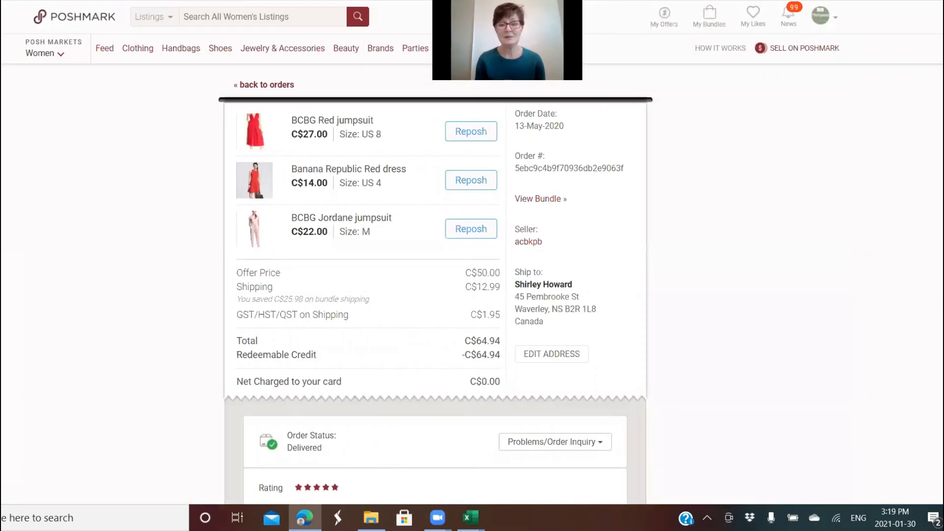
key(alt+Left)
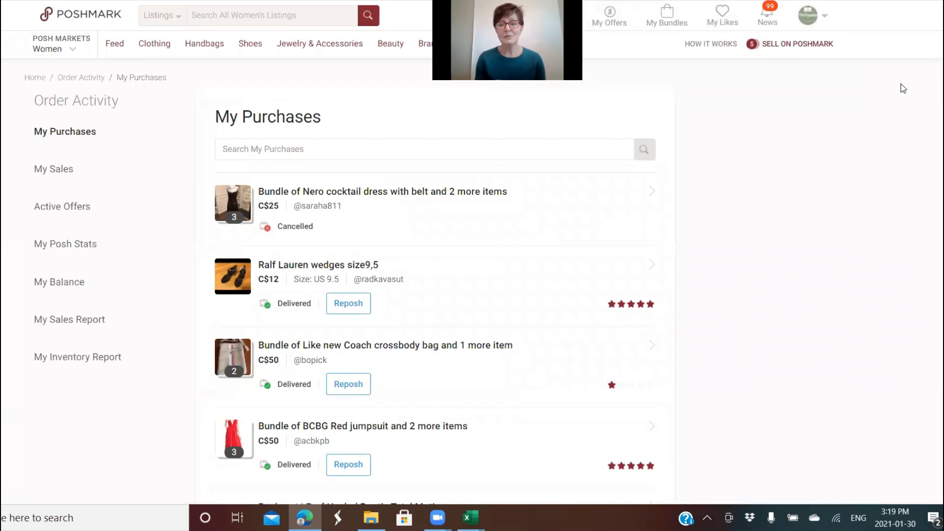
click(809, 23)
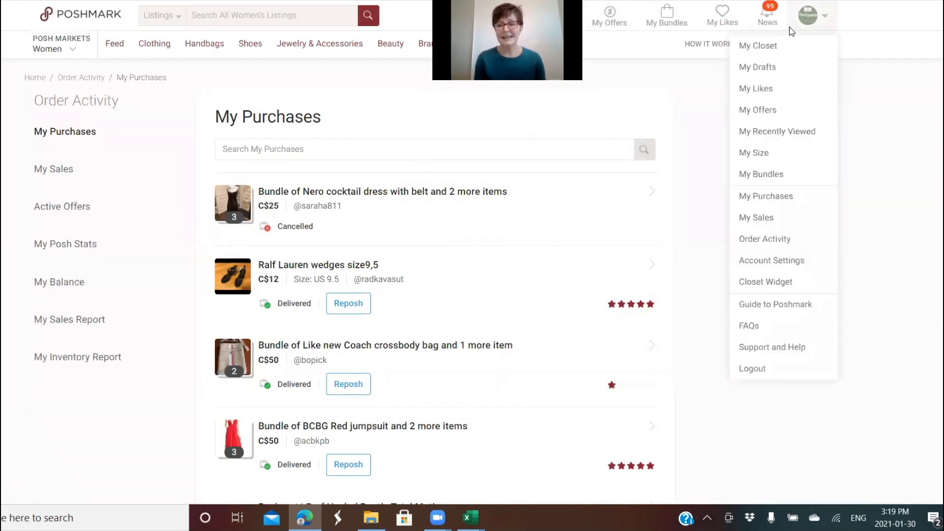
click(774, 48)
click(808, 23)
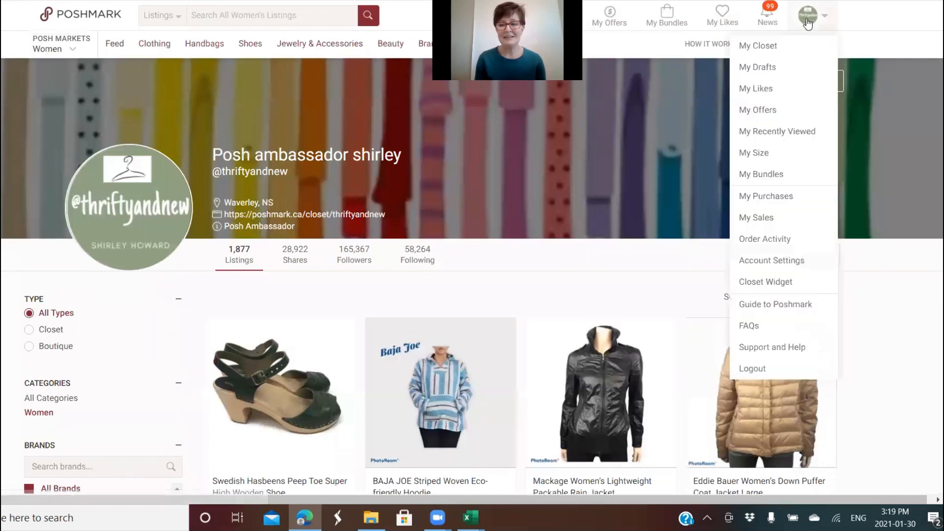
click(764, 218)
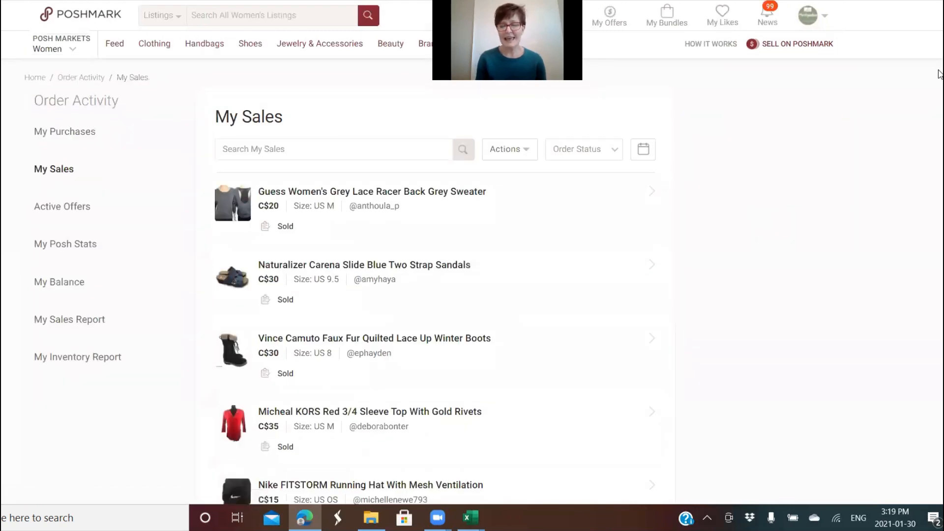
Step: Open the sold Anthropologie Free P Modern Love Turtleneck Dress from My Sales and make a copy of its listing
scroll(939, 74, down, 15)
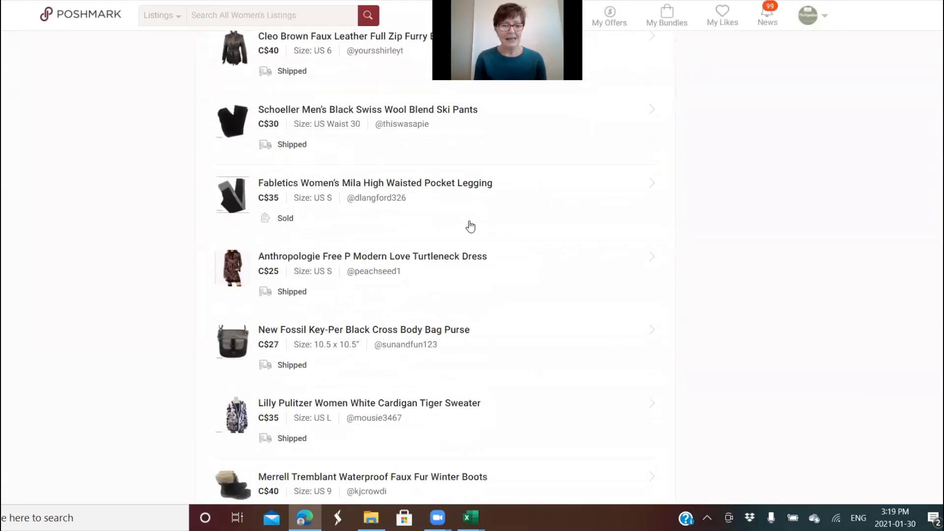
click(234, 271)
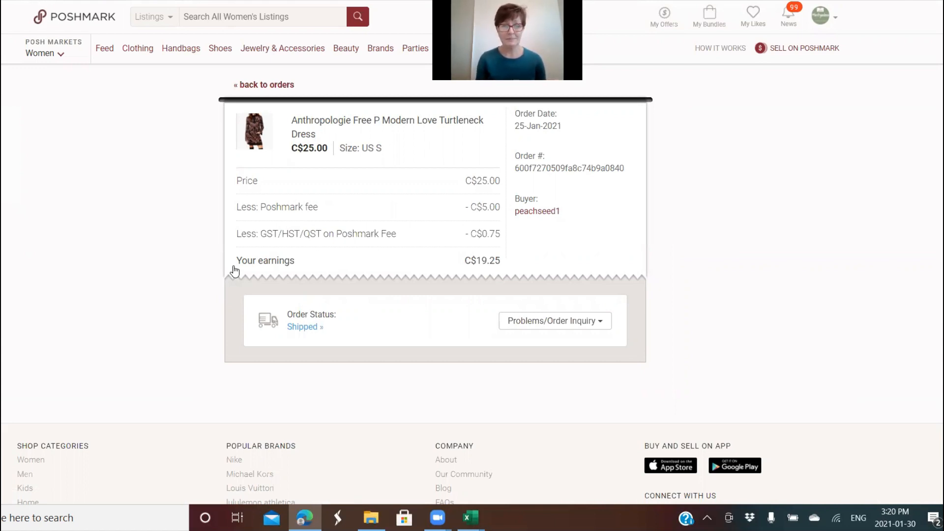
click(253, 132)
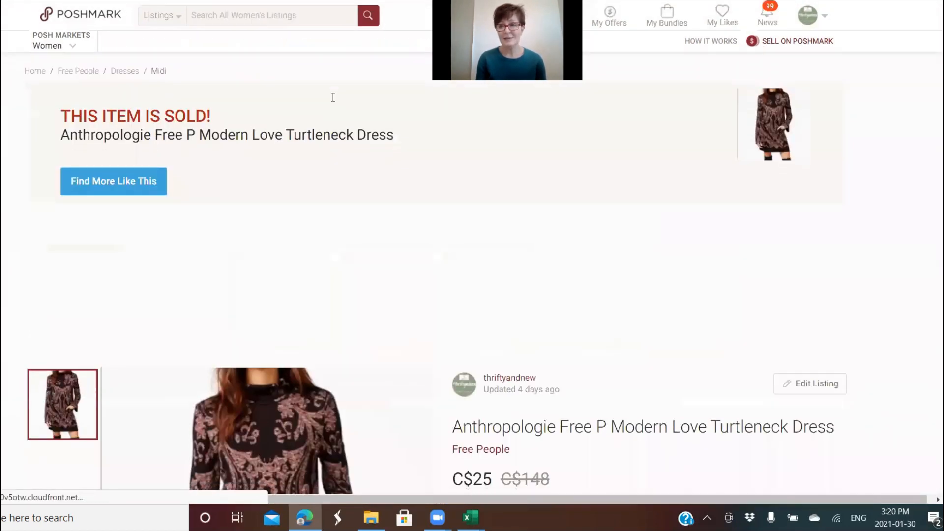
scroll(940, 156, down, 10)
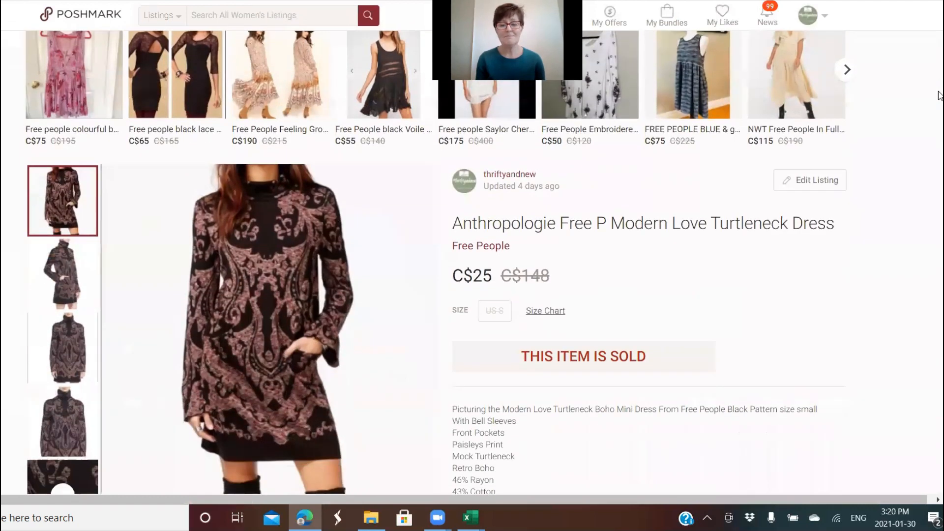
scroll(940, 156, up, 2)
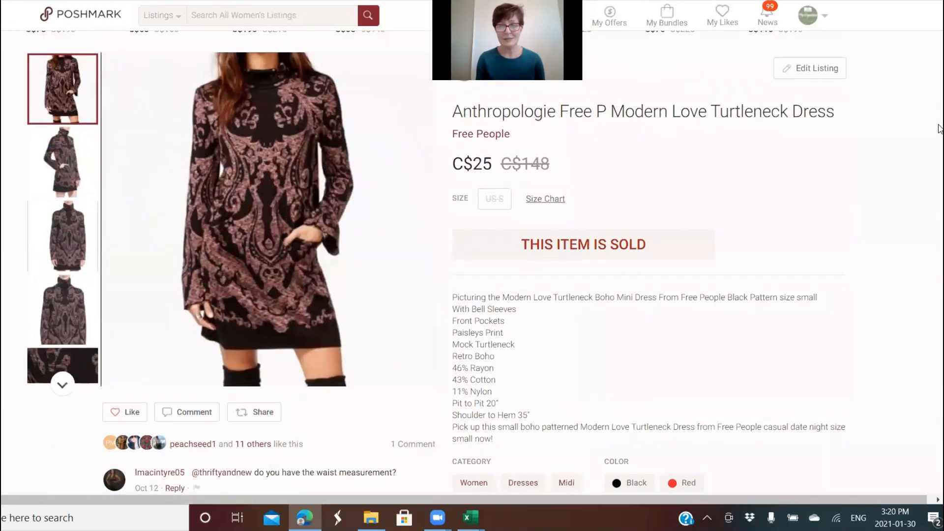
drag(939, 129, 939, 108)
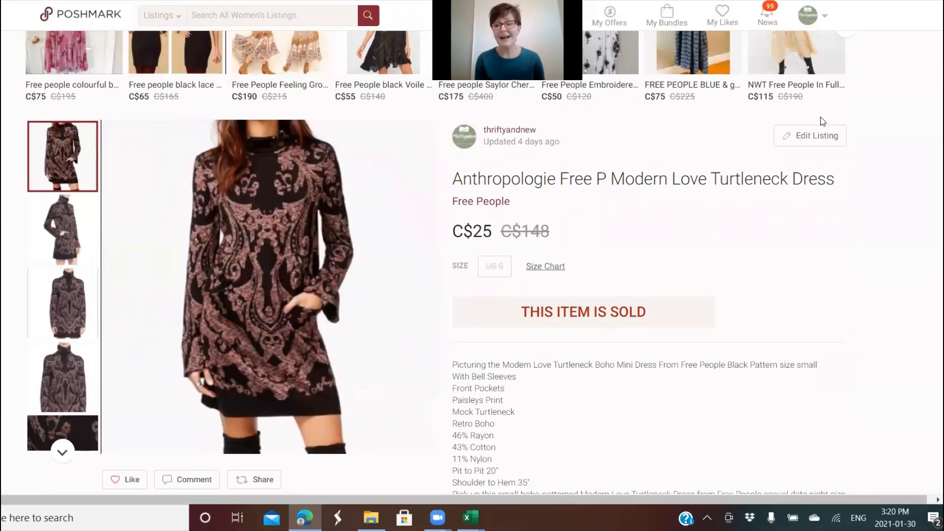
click(816, 138)
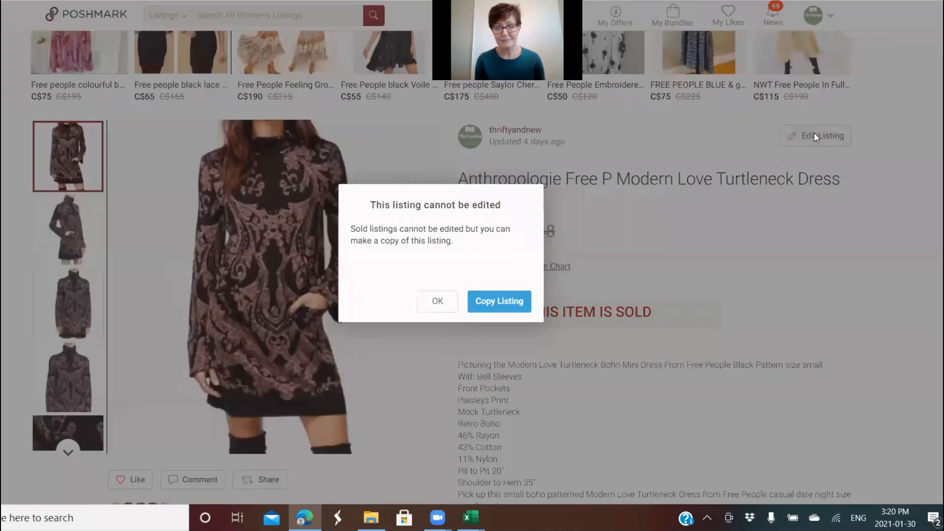
click(495, 307)
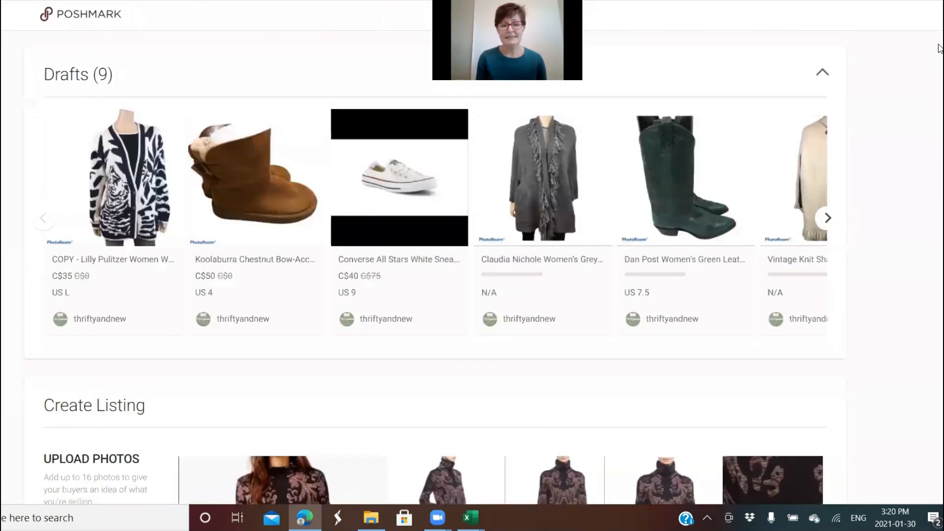
Step: Remove the COPY prefix from the copied listing's title and complete it as "Anthropologie Free P Modern Love Turtleneck"
drag(939, 48, 938, 209)
drag(212, 253, 175, 259)
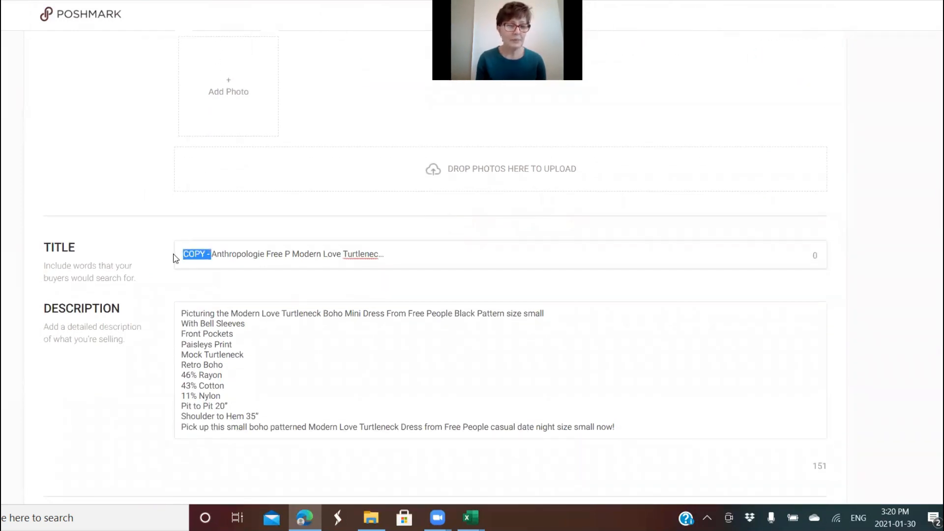
key(BackSpace)
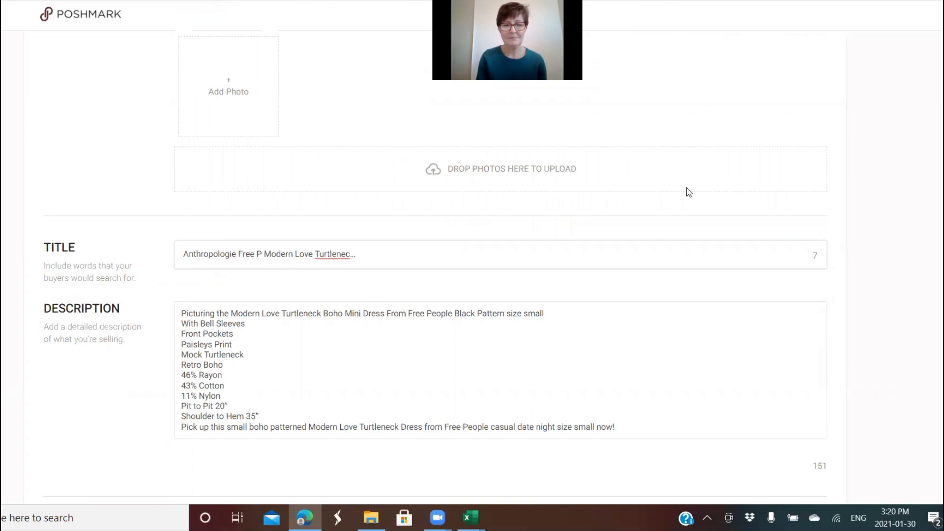
click(382, 251)
key(BackSpace)
key(BackSpace)
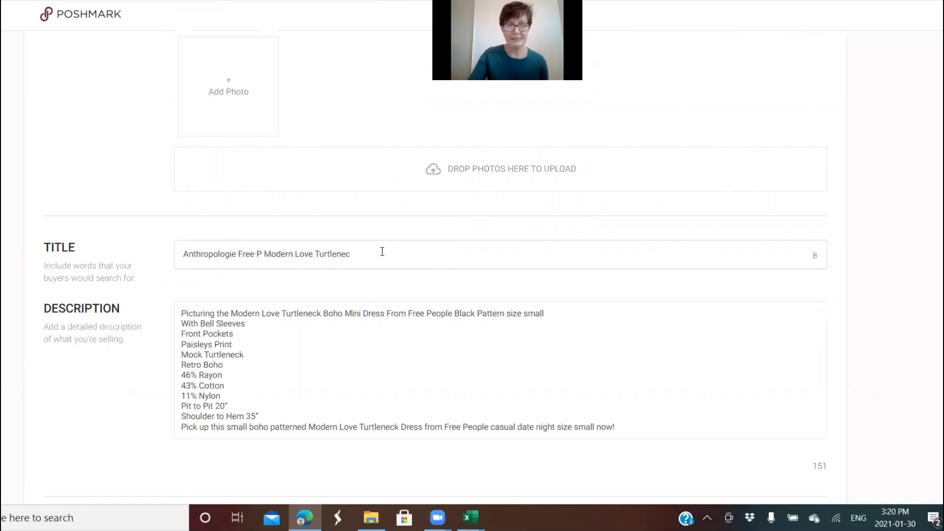
text(C)
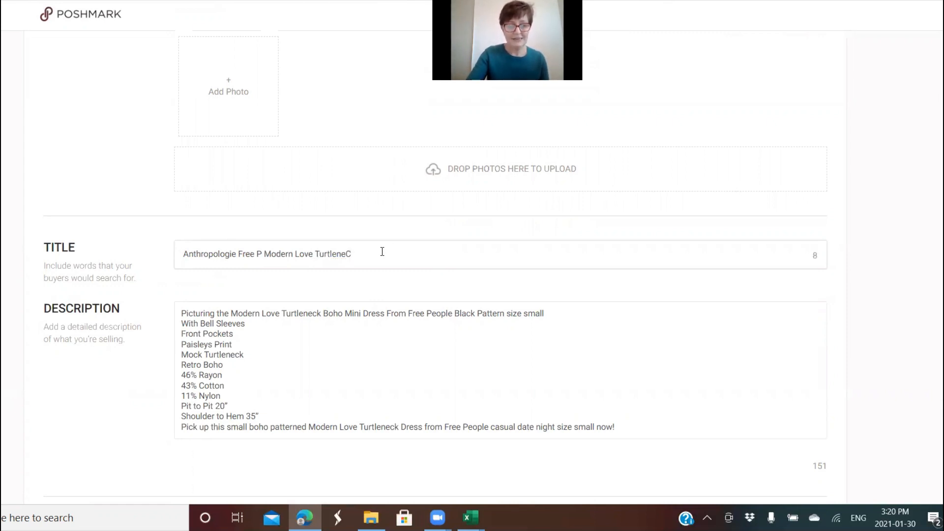
key(BackSpace)
text(ck)
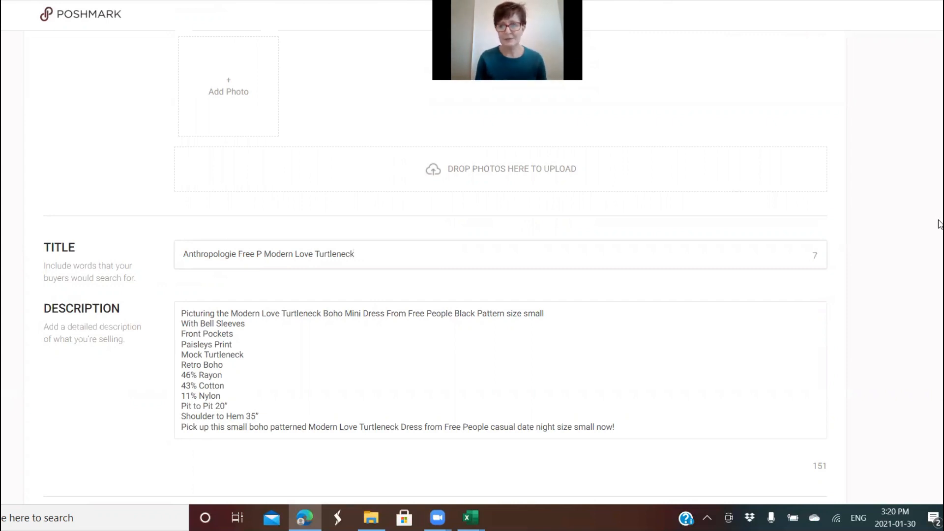
Step: Review the copied dress listing from category, quantity and size through pricing and availability, and return to the drafts row
scroll(940, 246, down, 7)
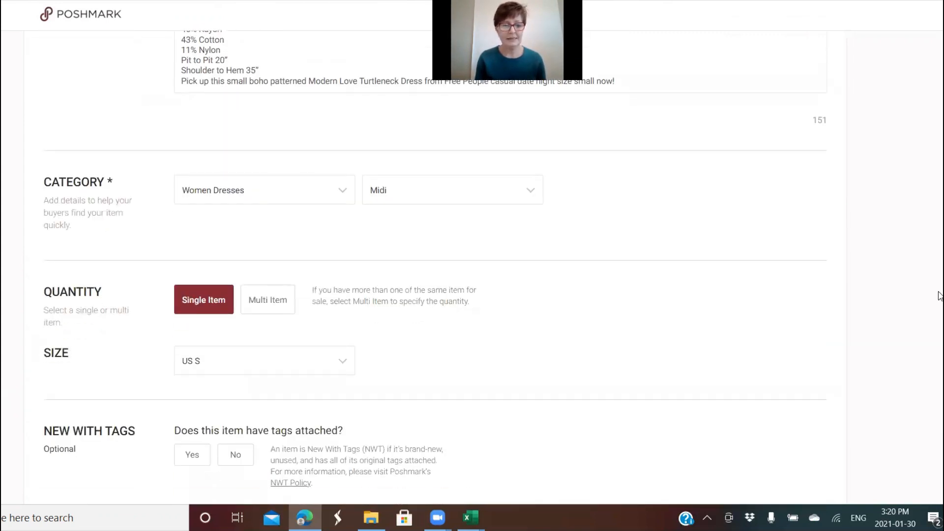
scroll(940, 296, down, 11)
scroll(940, 418, down, 4)
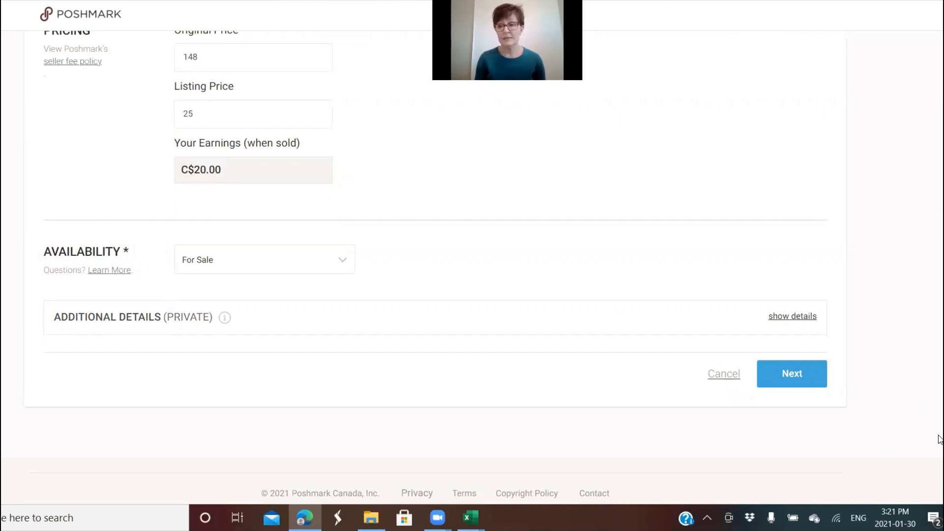
drag(939, 439, 940, 26)
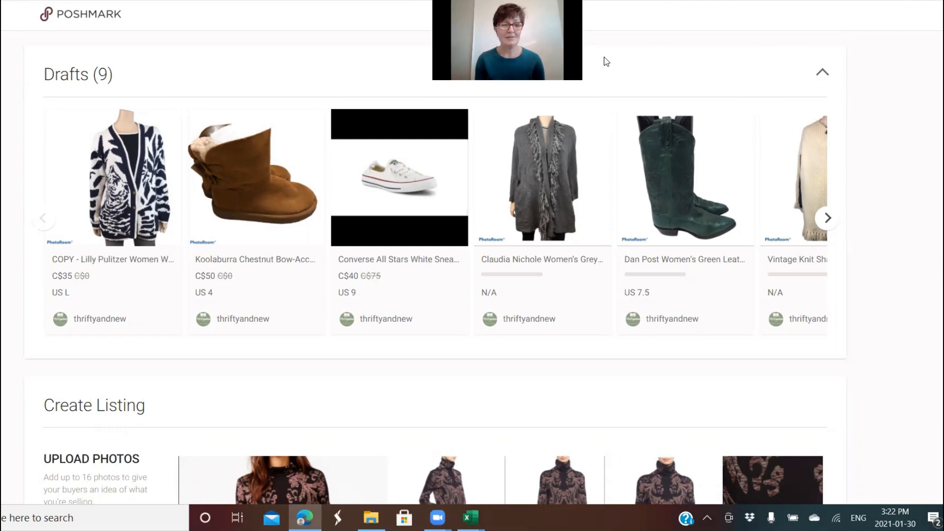
Step: Save the copied dress listing as a draft and open the Lilly Pulitzer cardigan draft
click(107, 172)
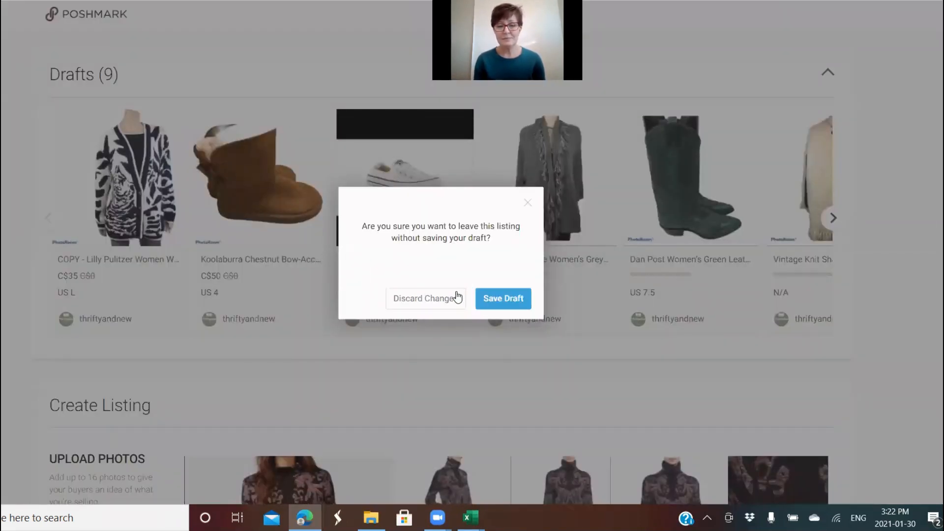
click(526, 203)
click(132, 176)
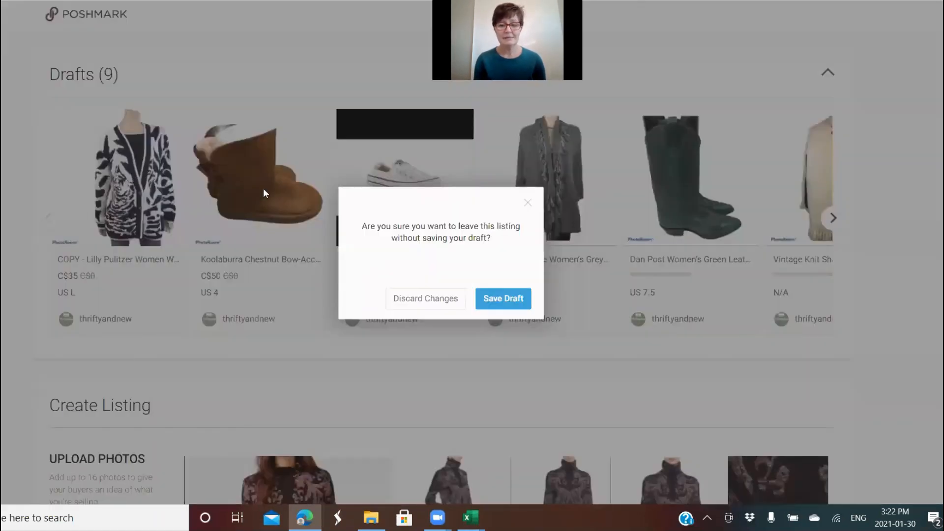
click(516, 298)
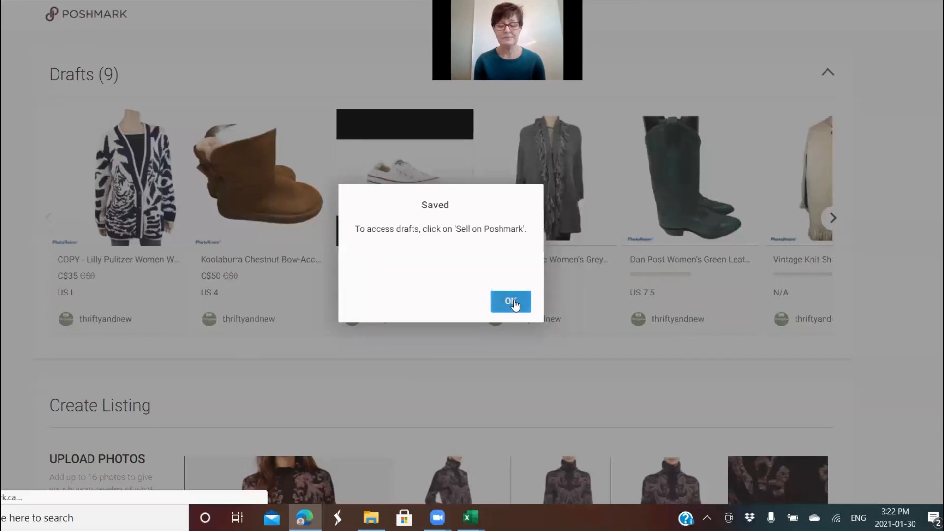
click(514, 303)
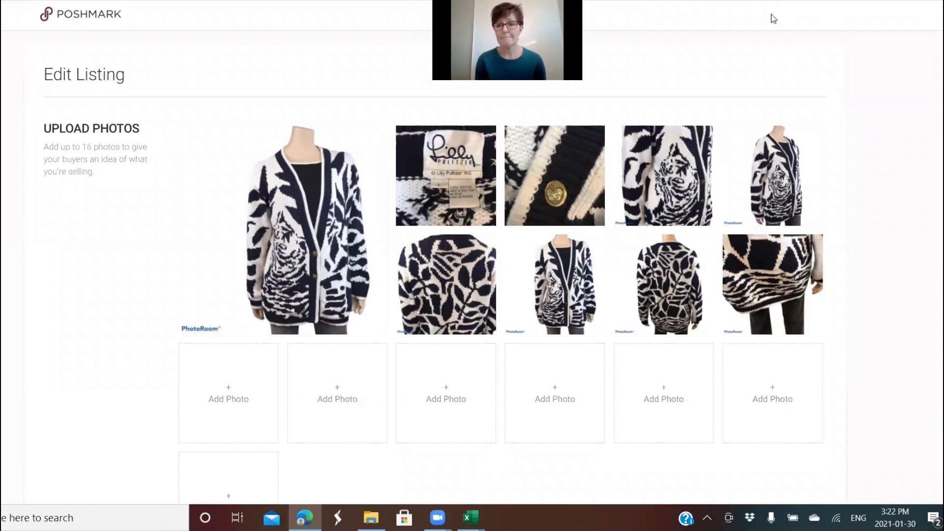
Step: Go back to the copied dress listing and save it as a draft again while opening the Anthropologie dress draft
click(20, 2)
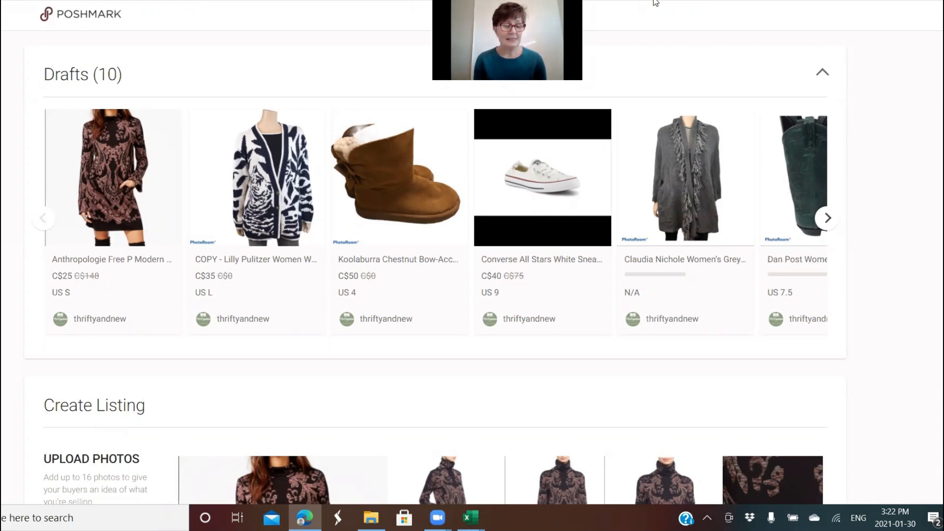
click(90, 163)
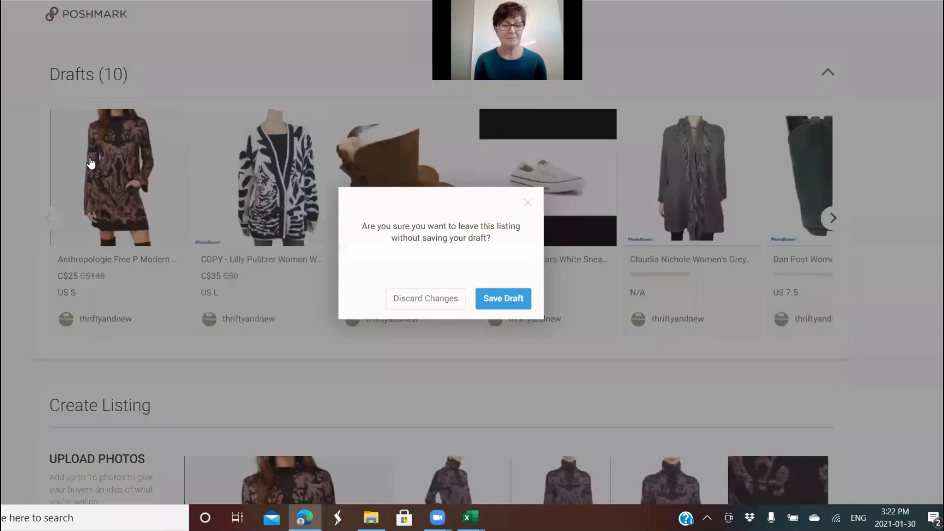
click(497, 302)
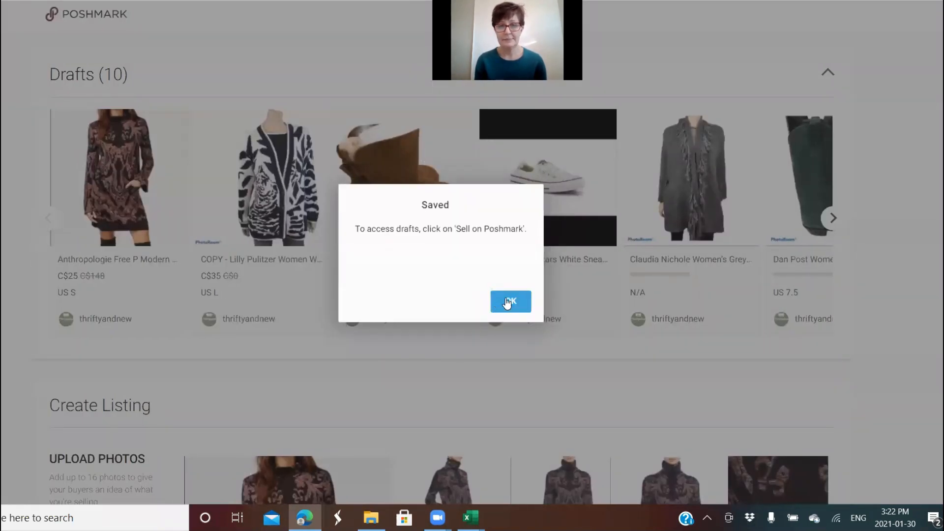
click(507, 302)
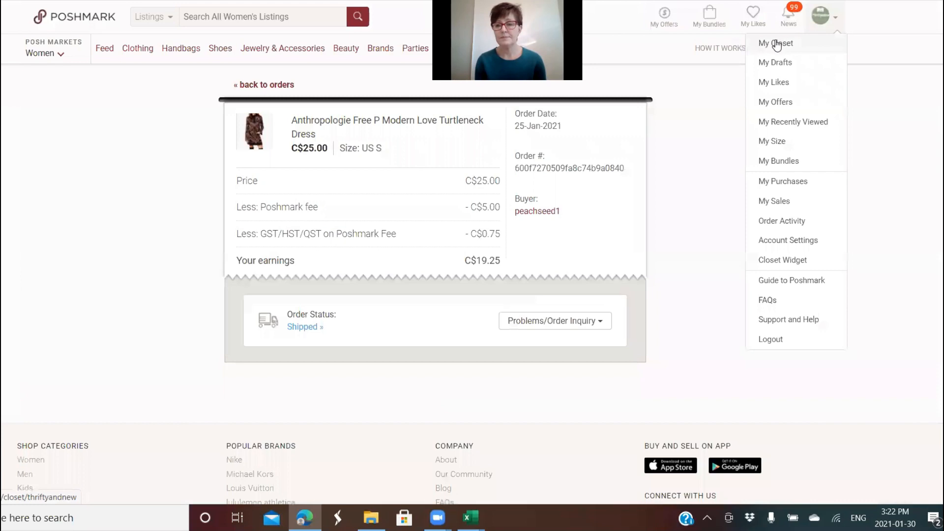
Step: Visit the closet and look through the saved listings in My Drafts
click(777, 44)
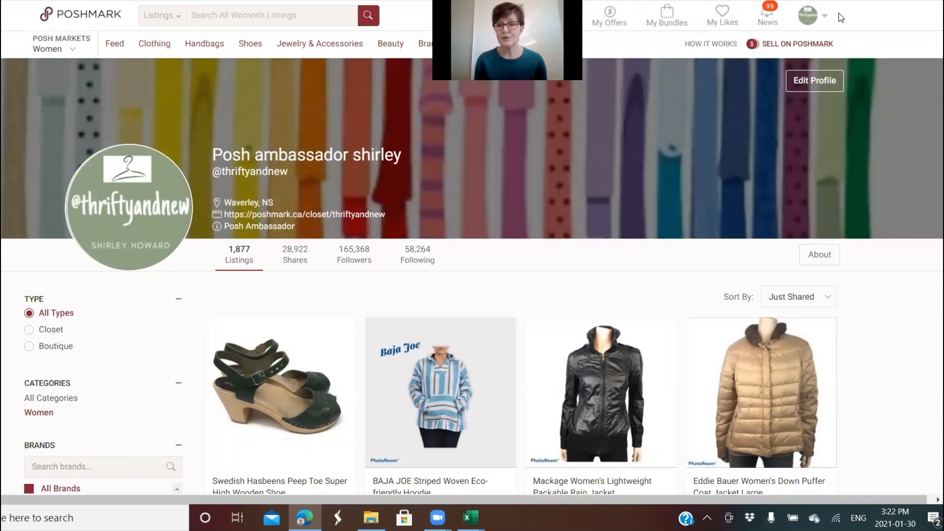
click(804, 21)
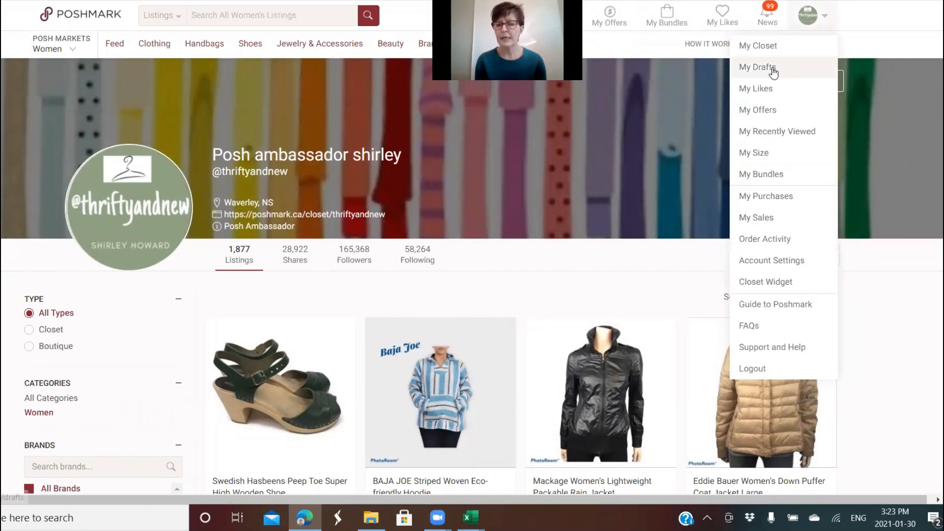
click(898, 2)
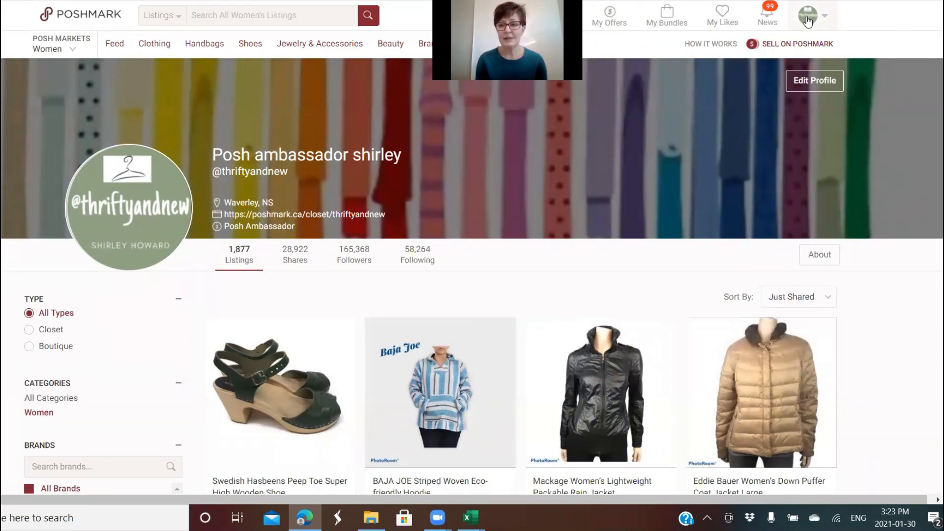
click(808, 20)
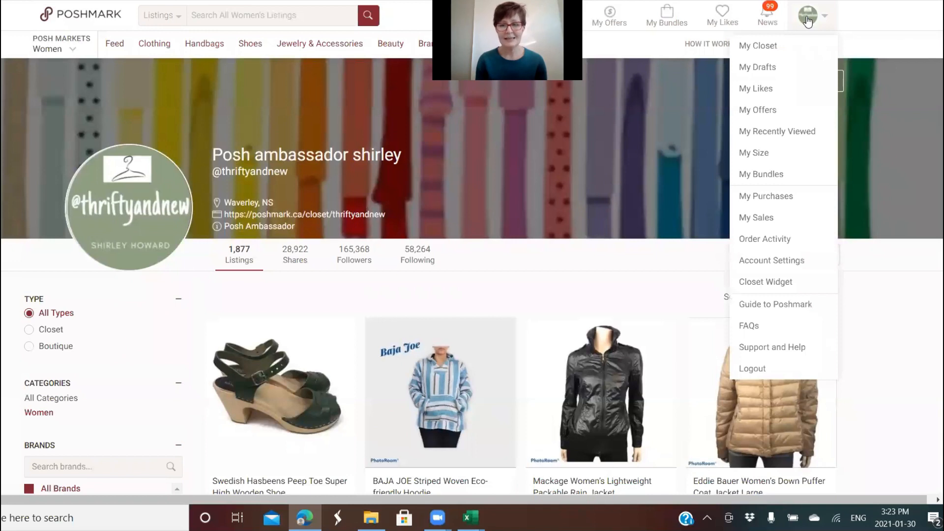
click(762, 67)
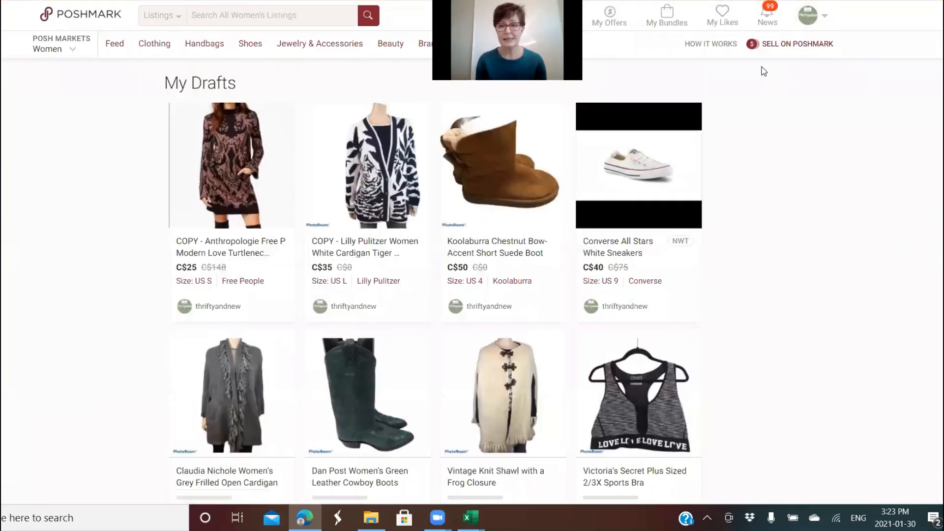
scroll(939, 79, down, 2)
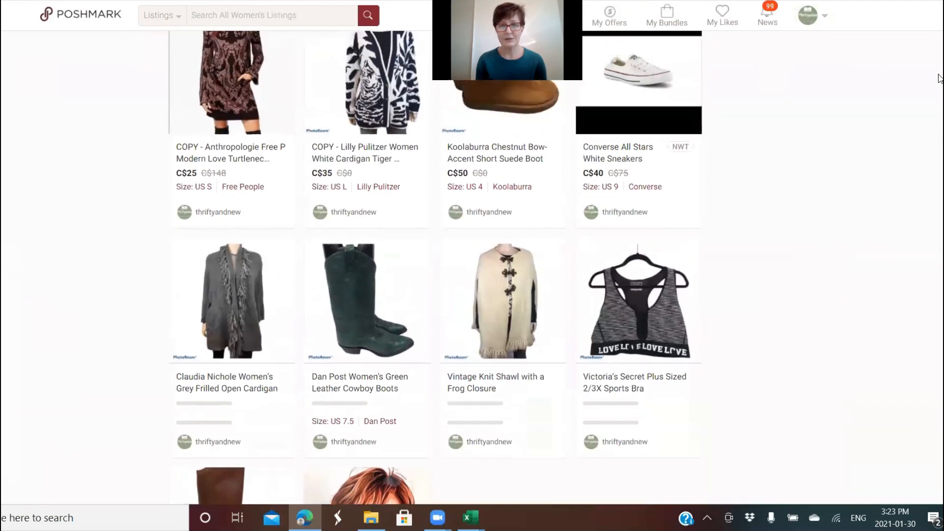
Step: Open the copied Anthropologie dress draft and remove the "COPY -" prefix from its title
scroll(939, 74, up, 2)
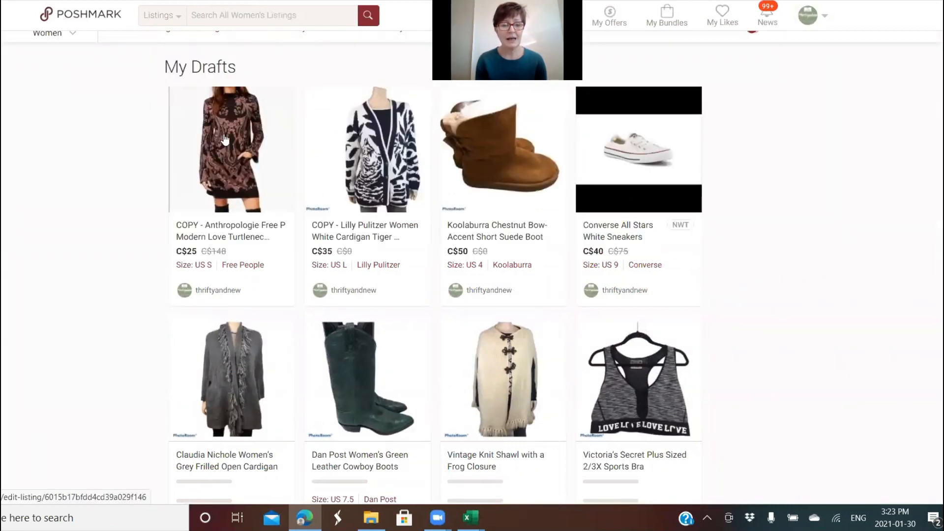
click(224, 139)
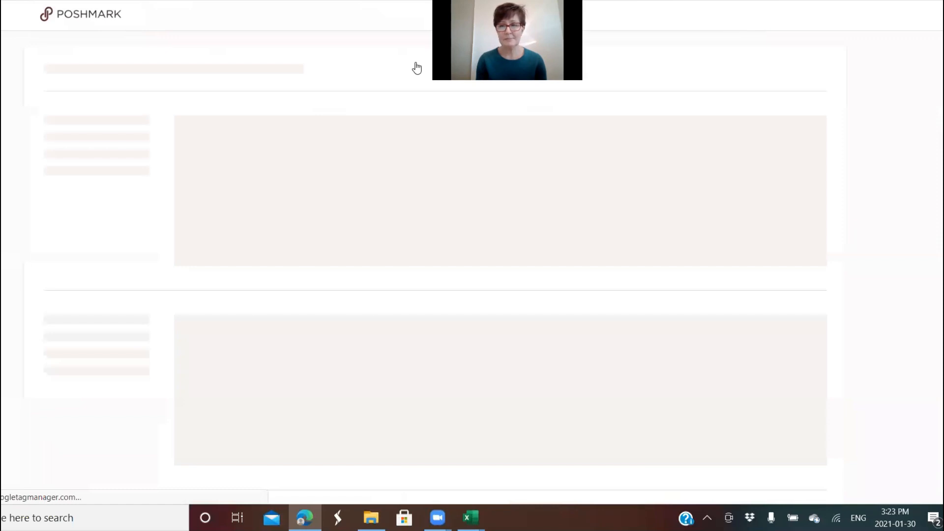
drag(940, 35, 940, 130)
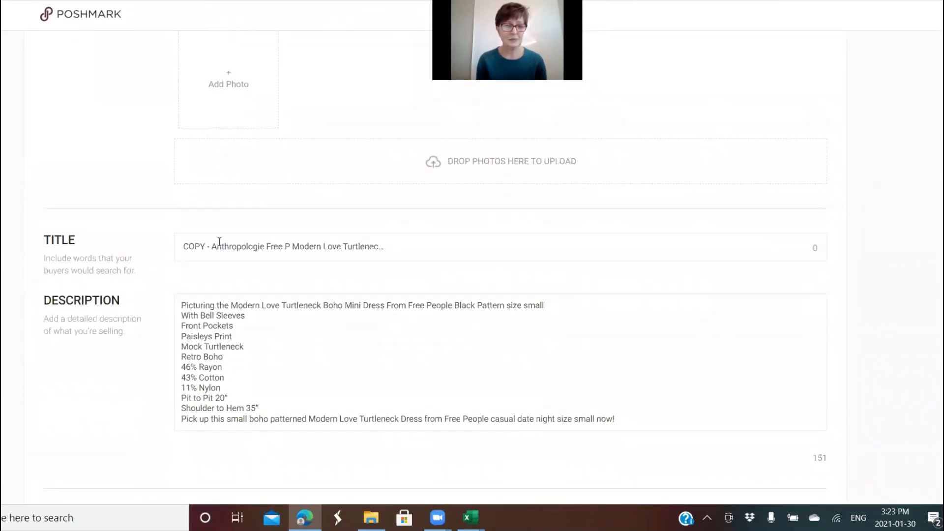
drag(215, 247, 179, 246)
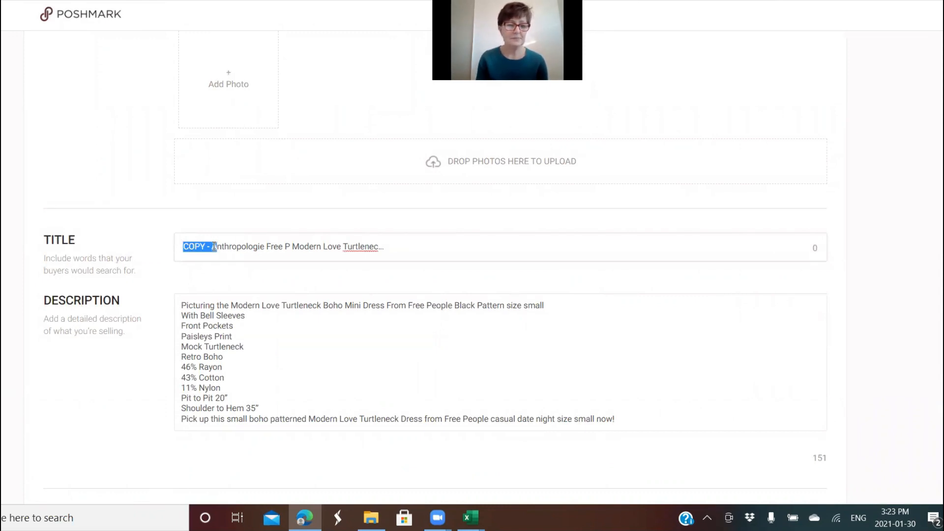
drag(938, 163, 940, 434)
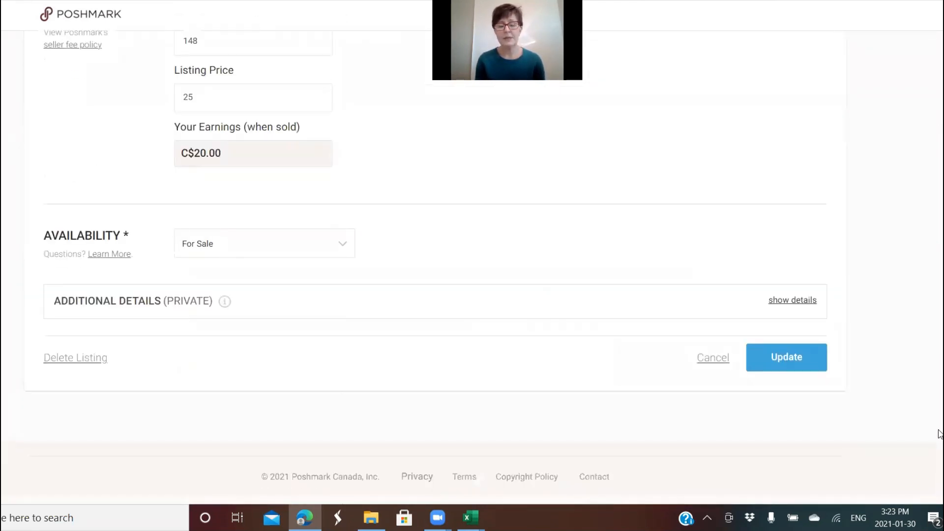
drag(940, 434, 940, 162)
drag(211, 314, 185, 311)
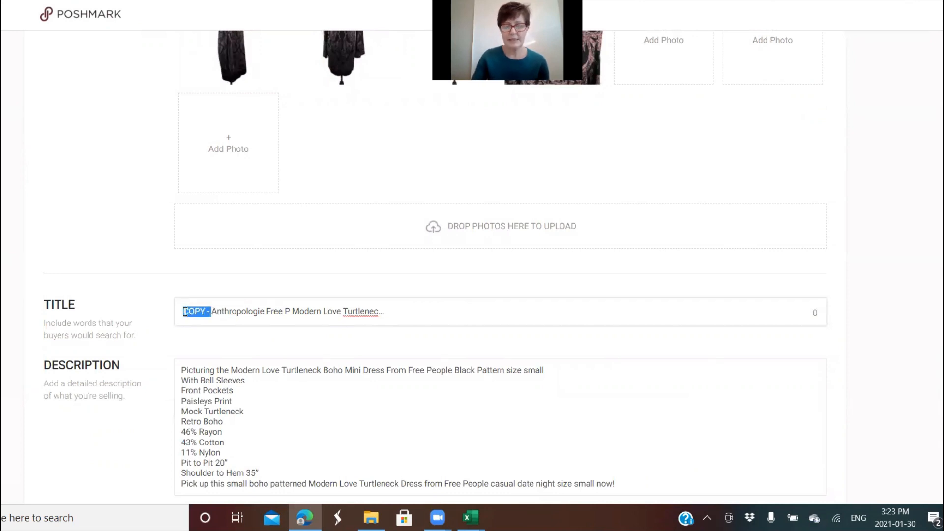
key(BackSpace)
click(280, 401)
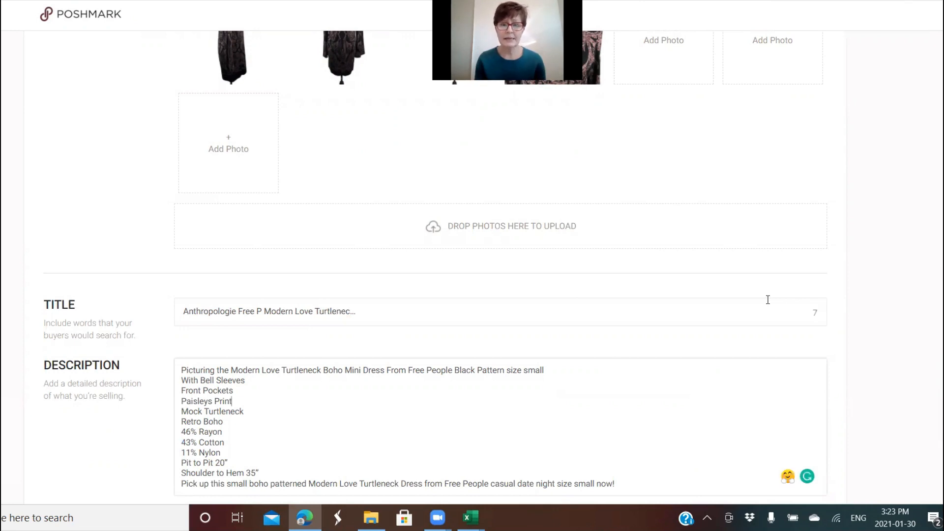
Step: Leave the dress listing without publishing it, saving the edited listing as a draft
drag(940, 143, 939, 417)
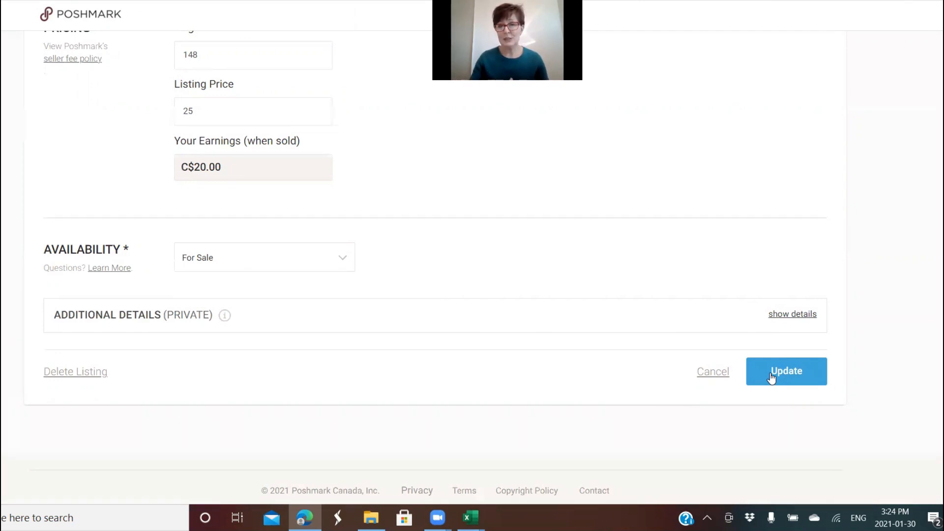
click(716, 375)
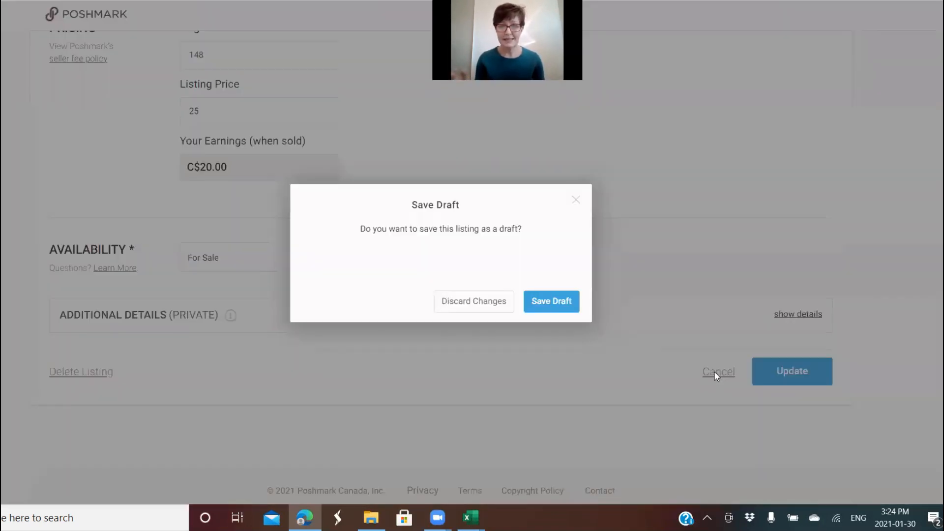
click(555, 301)
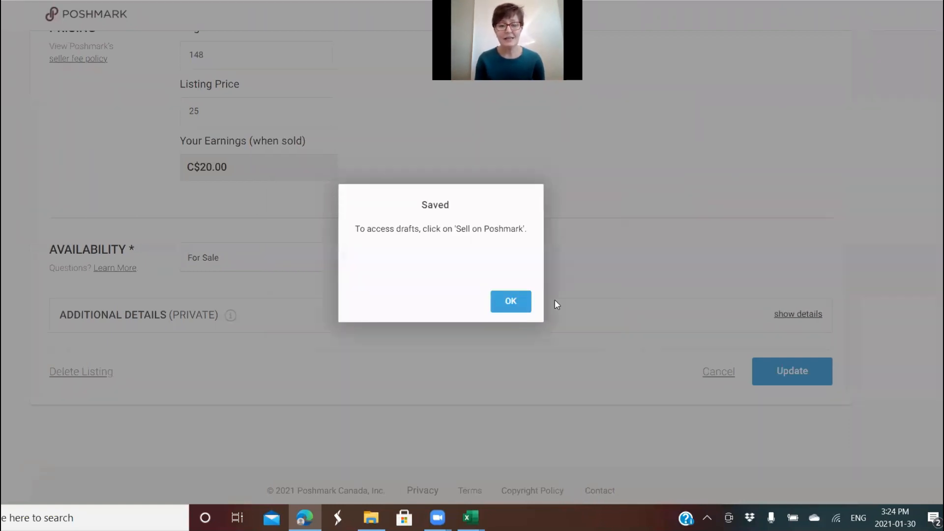
click(511, 304)
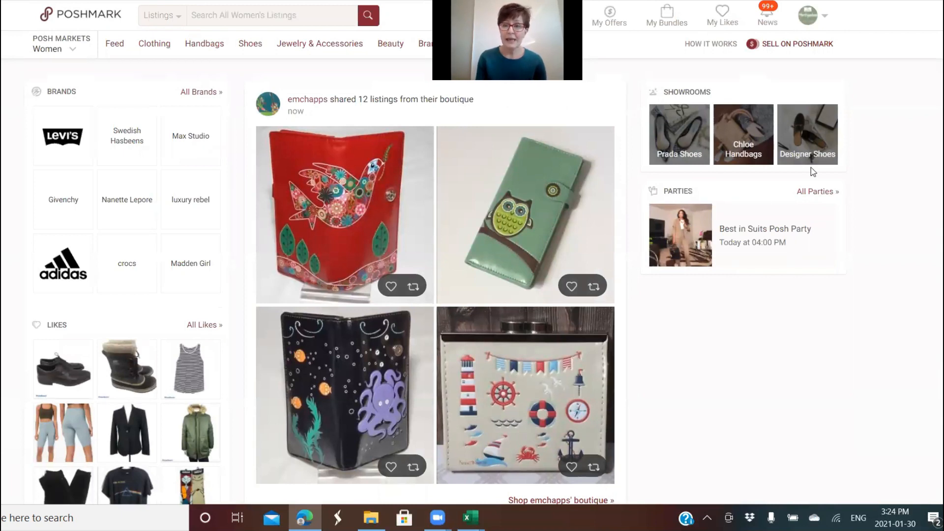
Step: Start a new listing and upload the white puffer coat photo from the OneDrive "What sold" folder
click(804, 46)
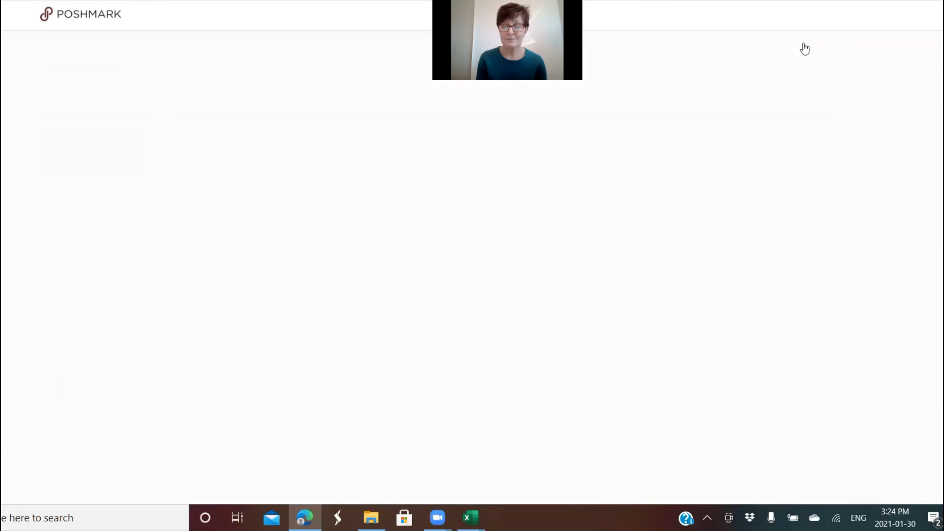
scroll(935, 93, down, 6)
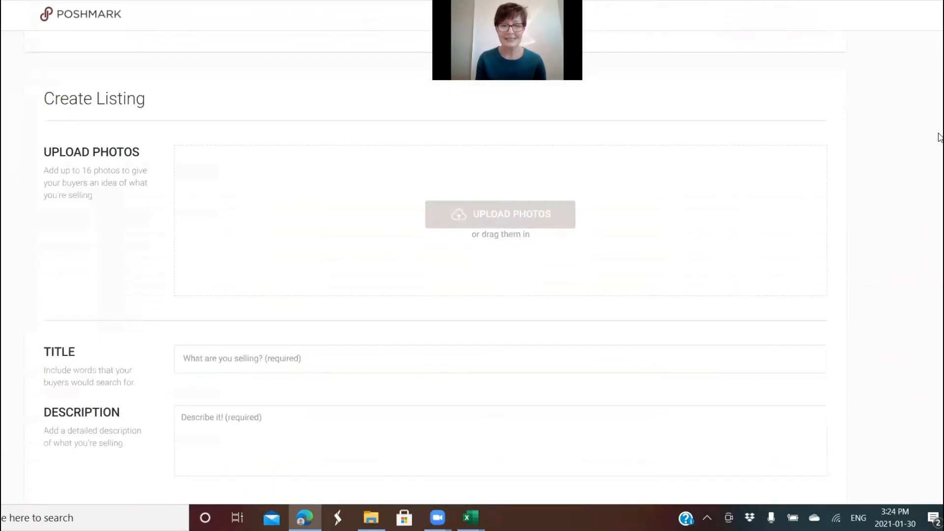
click(474, 224)
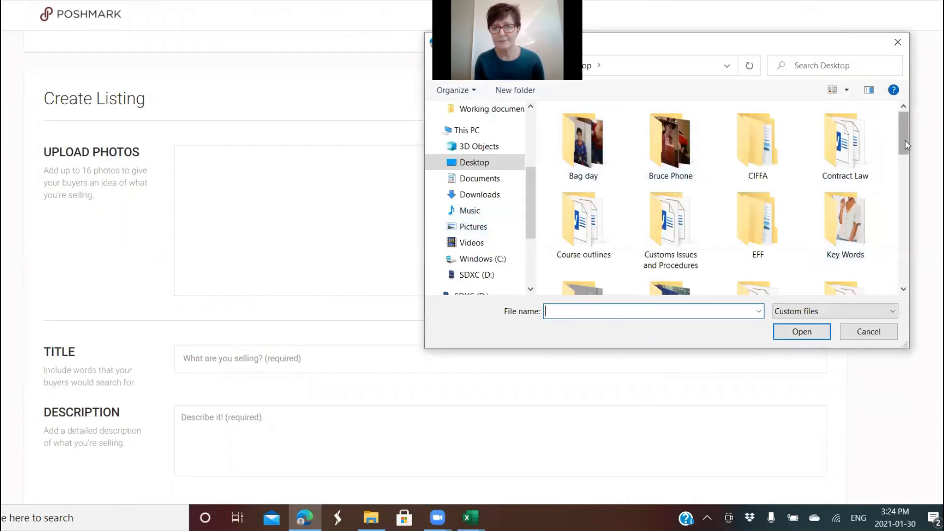
click(486, 227)
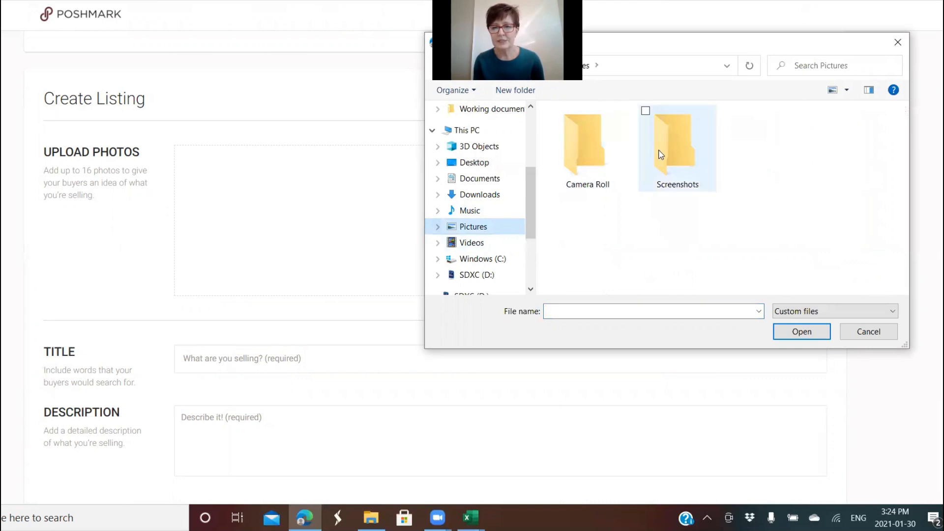
mouse_move(530, 216)
mouse_down()
mouse_move(533, 249)
mouse_move(527, 228)
mouse_up()
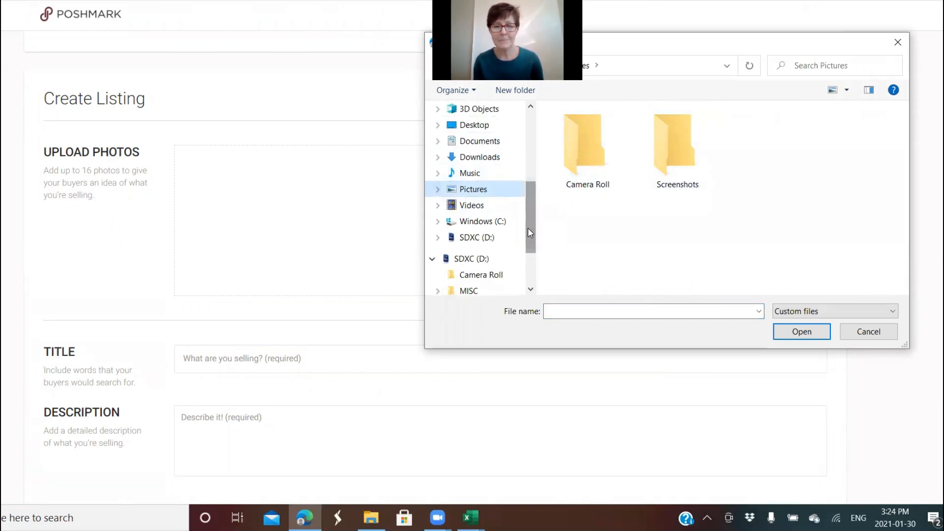
click(481, 143)
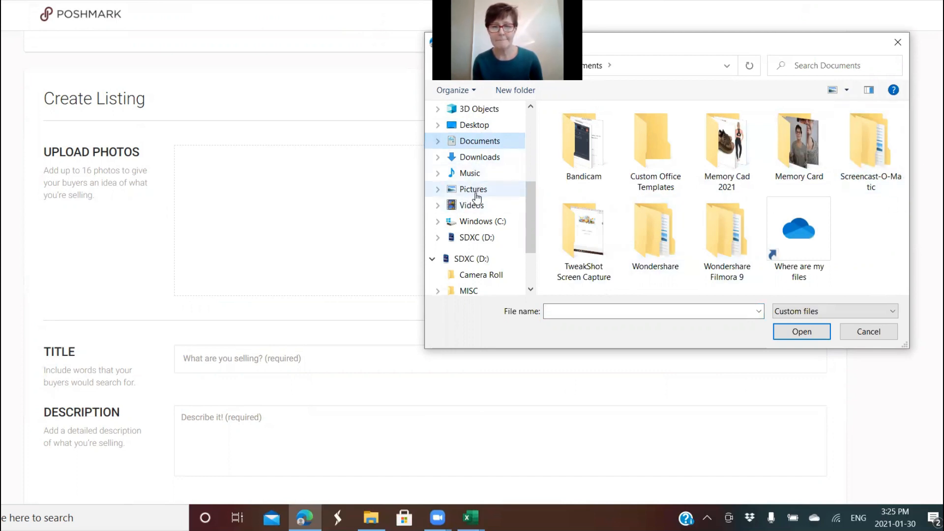
click(489, 277)
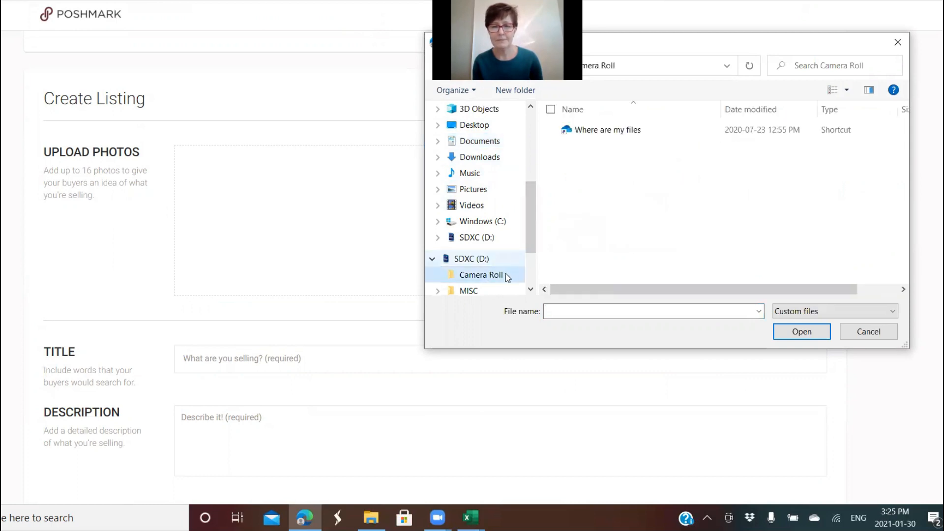
drag(530, 238, 524, 177)
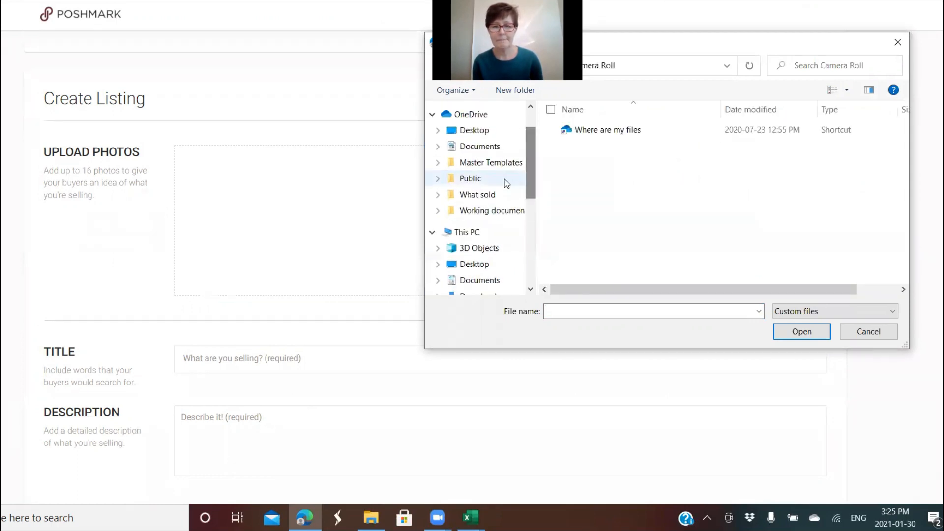
click(484, 196)
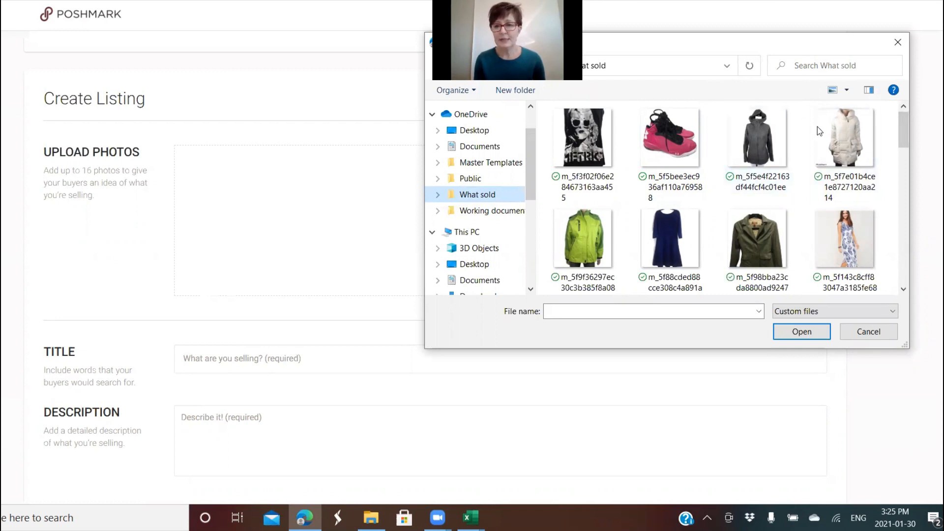
click(829, 134)
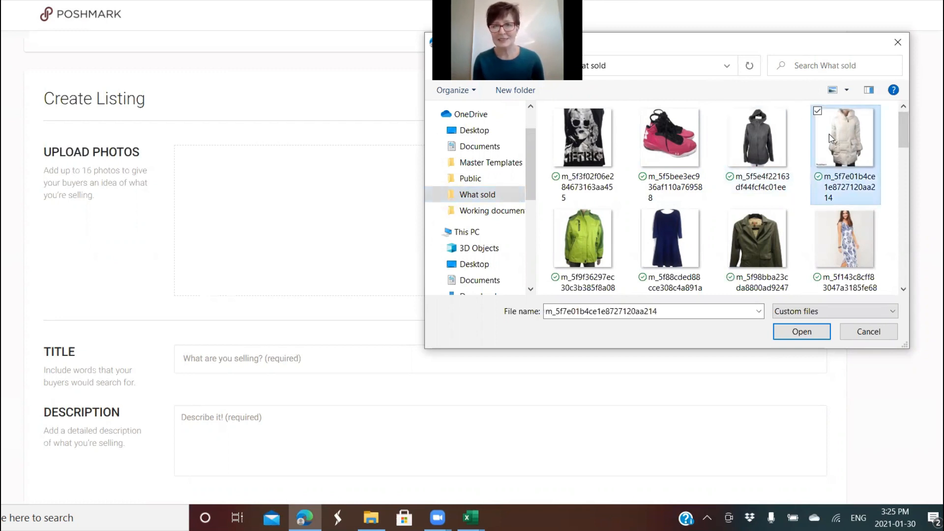
click(802, 333)
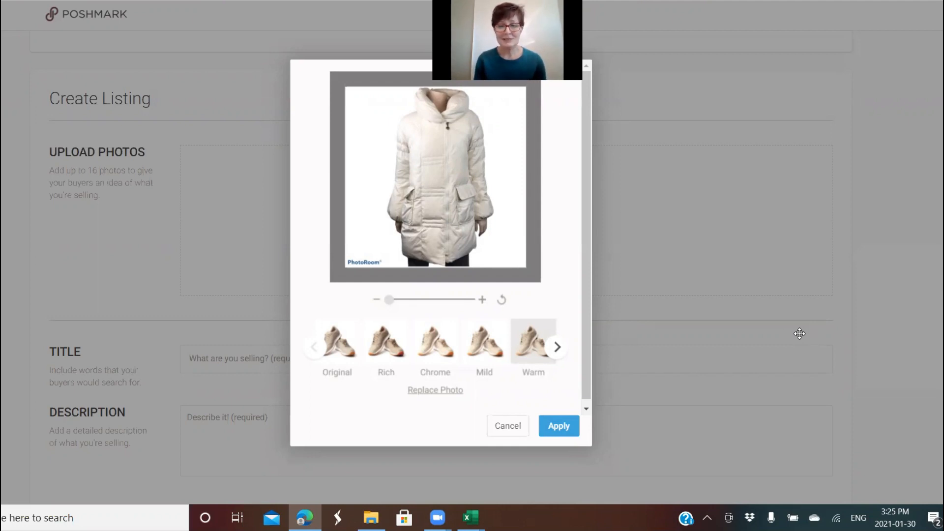
Step: Preview the Rich, Chrome, Mild and Warm filters on the coat photo, and apply it with the Original look
click(326, 343)
click(383, 341)
click(434, 341)
click(486, 337)
click(528, 334)
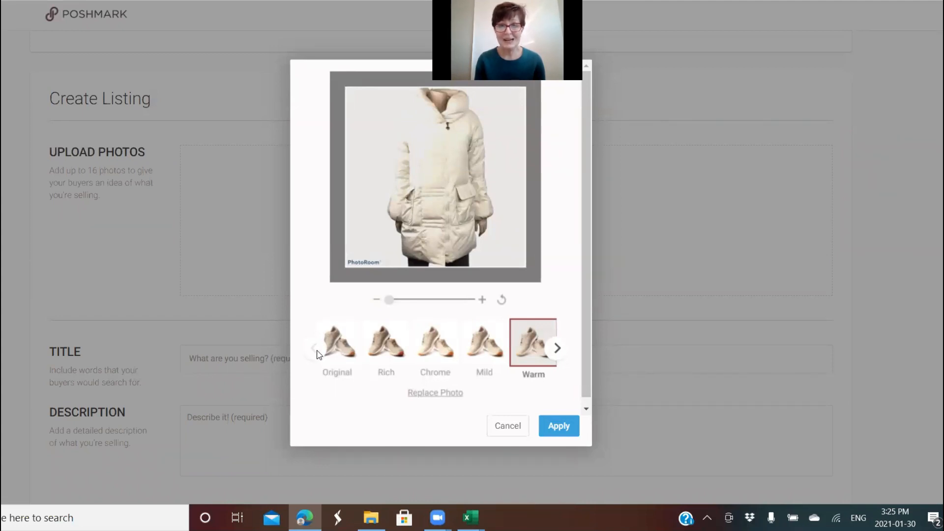
click(345, 350)
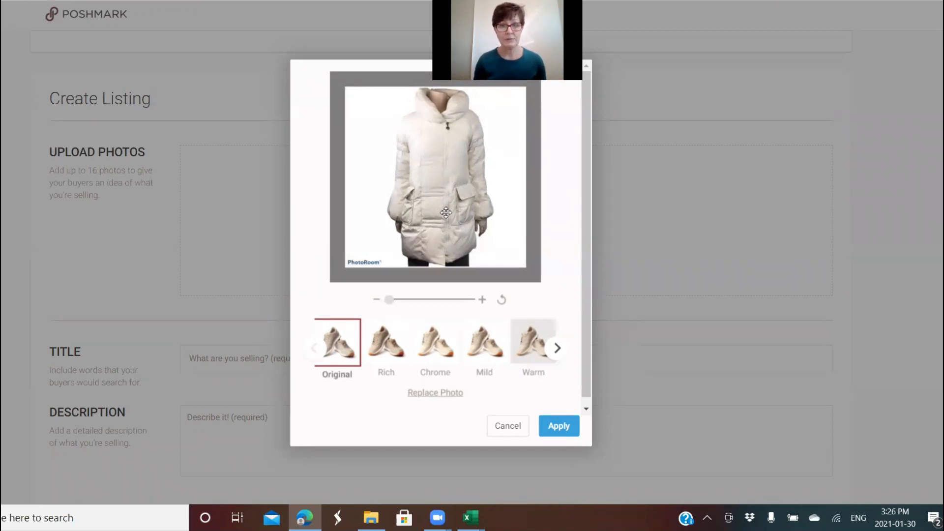
click(562, 427)
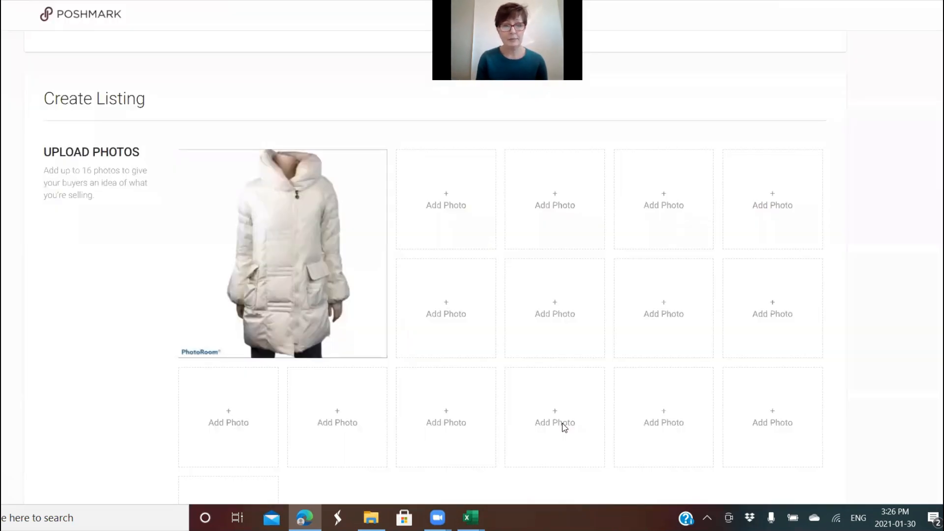
Step: Enter "Betsey Johnson" as the title of the new coat listing
drag(939, 109, 939, 207)
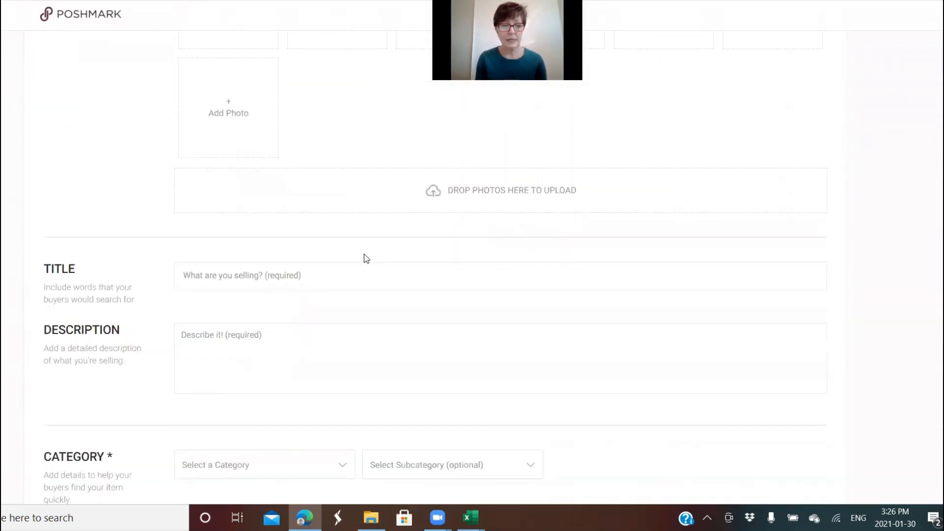
click(320, 273)
text(Betsey)
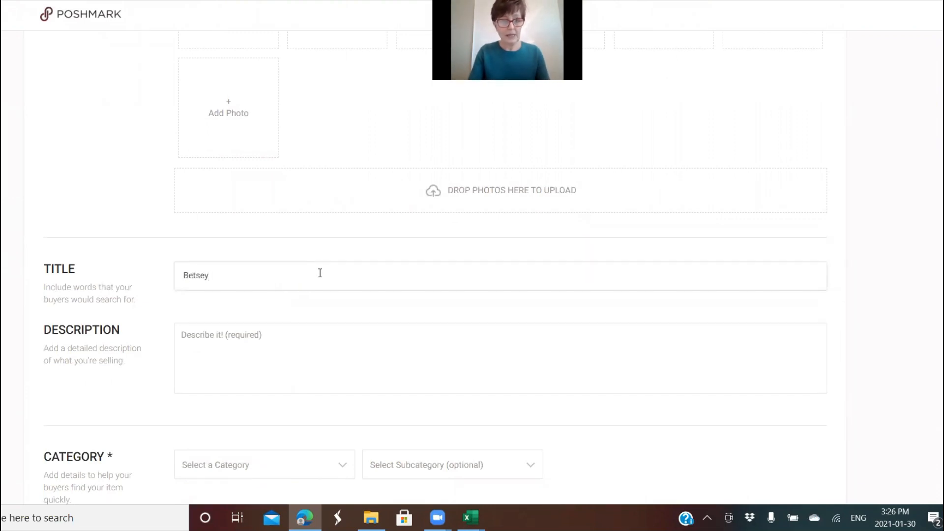
text( Johson)
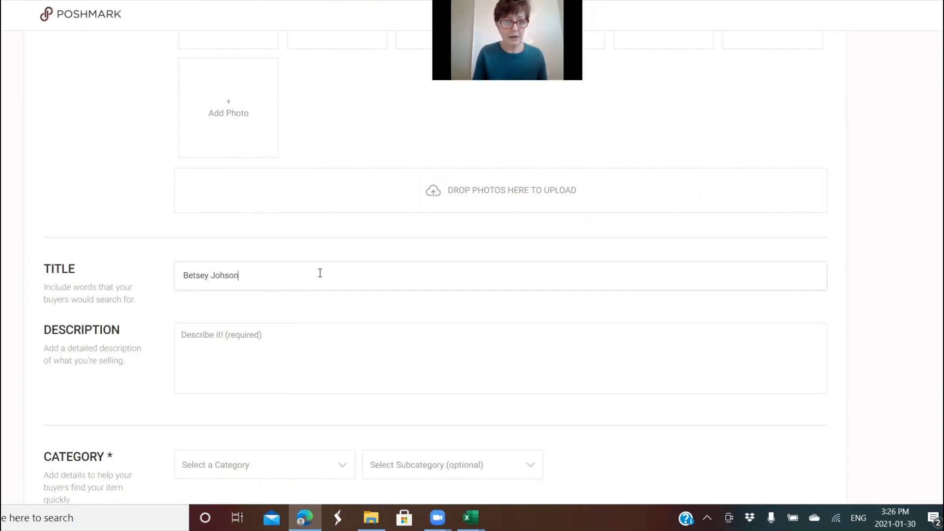
key(BackSpace)
key(BackSpace)
key(BackSpace)
key(BackSpace)
text(hn)
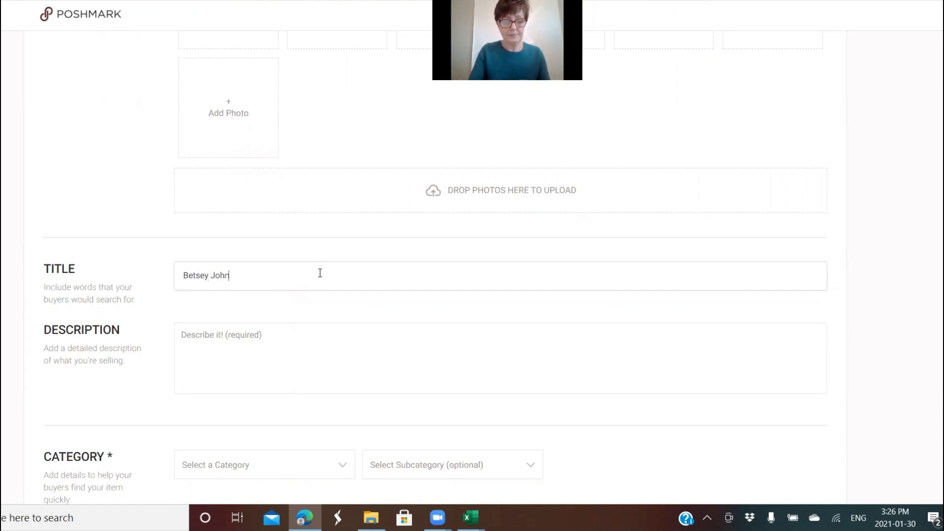
text(son)
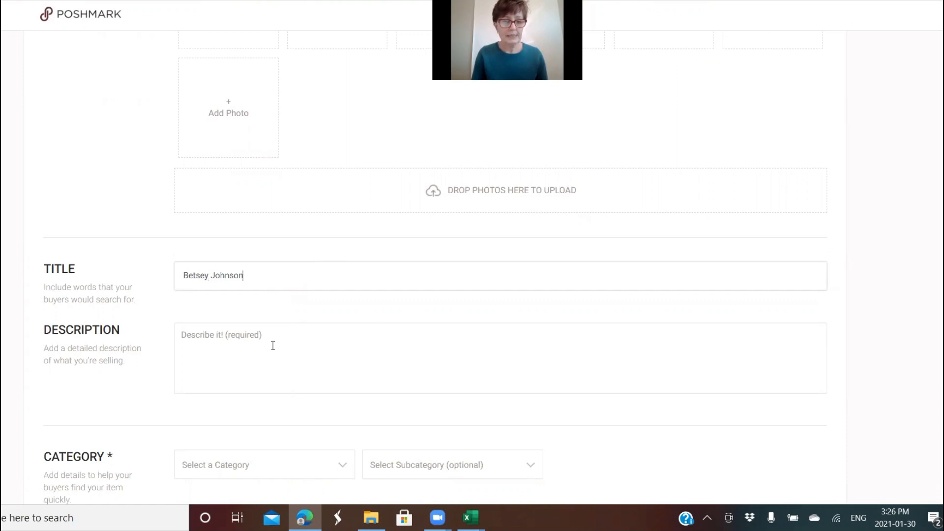
Step: Leave the remaining fields of the coat listing unfilled and save it as a draft
scroll(939, 196, down, 5)
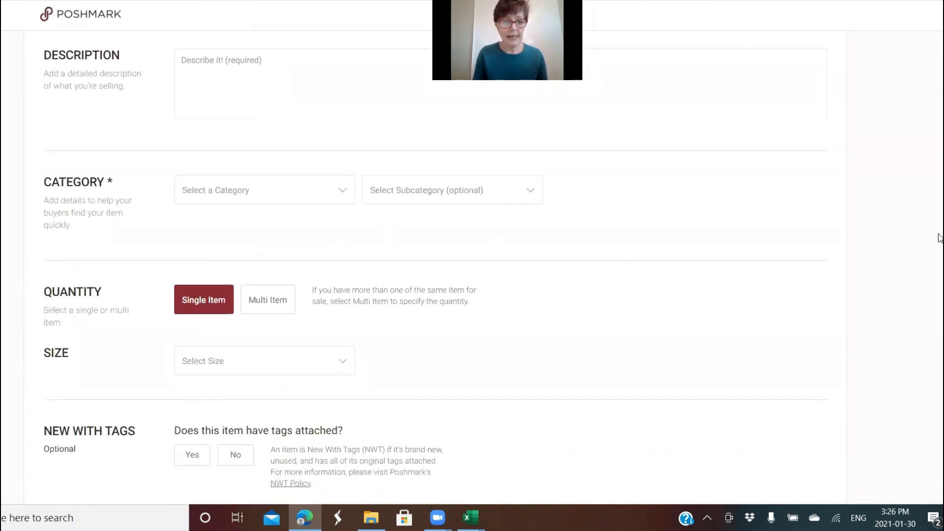
scroll(939, 275, down, 6)
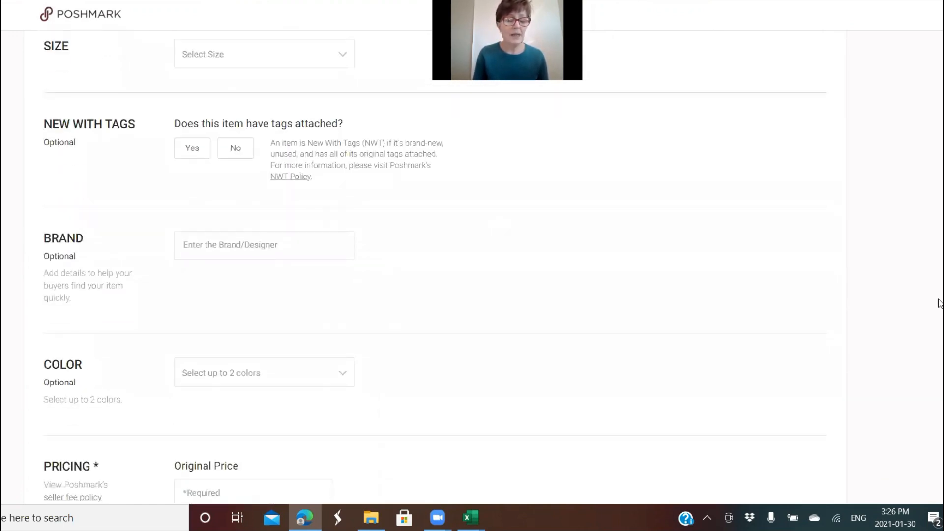
scroll(940, 302, down, 8)
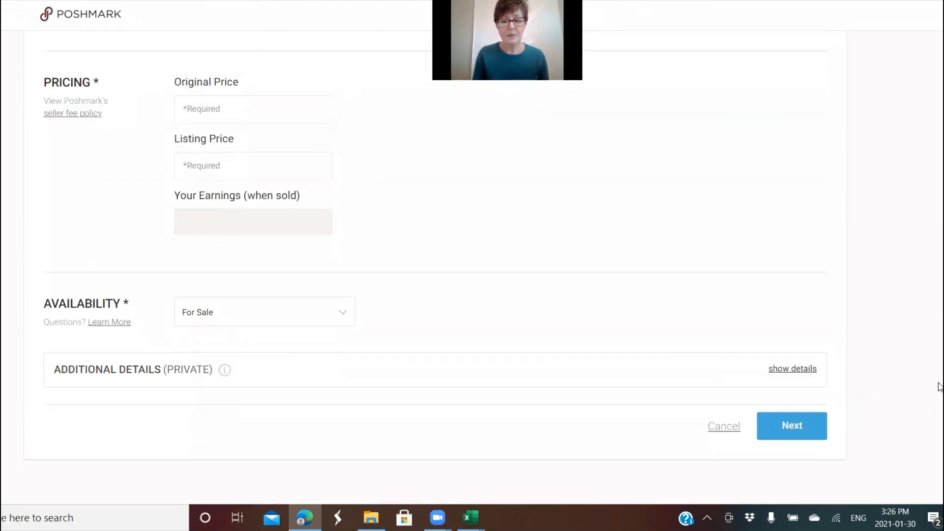
scroll(939, 391, down, 1)
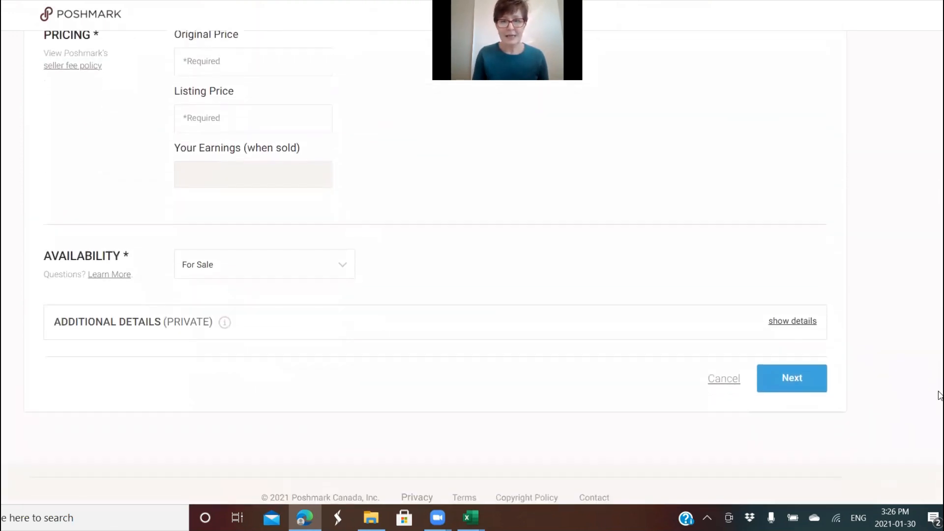
click(724, 380)
click(558, 303)
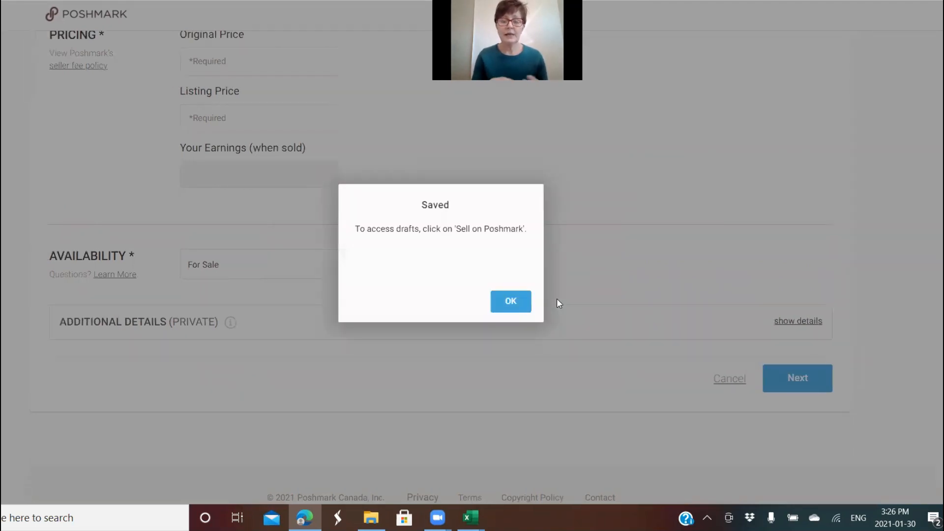
Step: Dismiss the saved-draft notice, and open the Etsy website through a web search for "etsy"
click(512, 301)
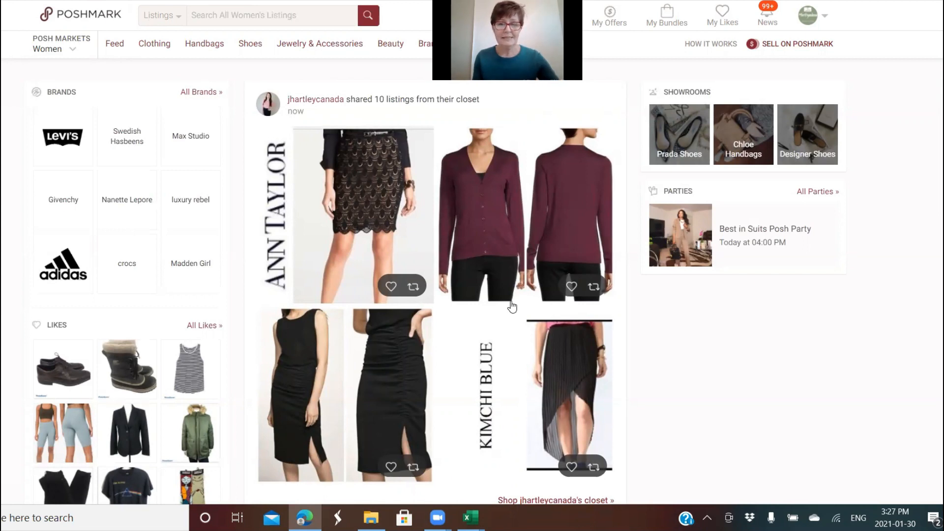
click(768, 15)
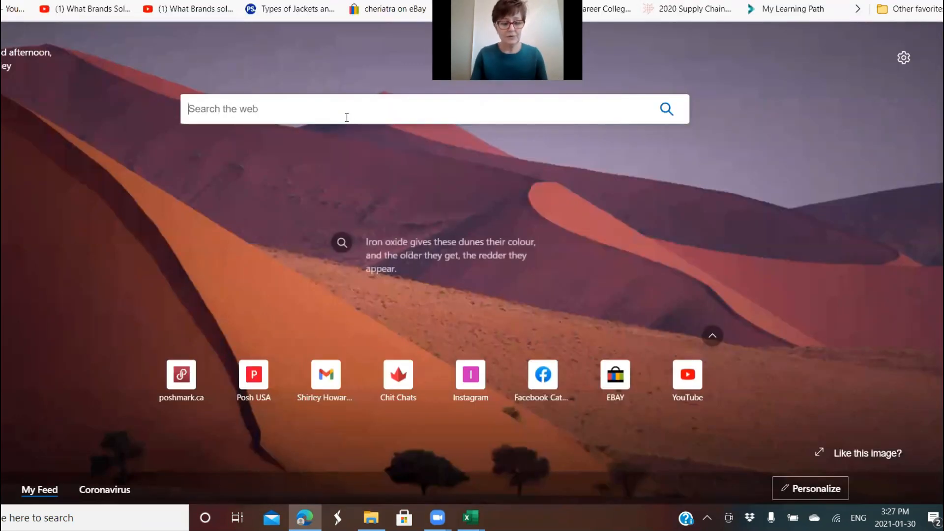
click(347, 116)
text(etsy)
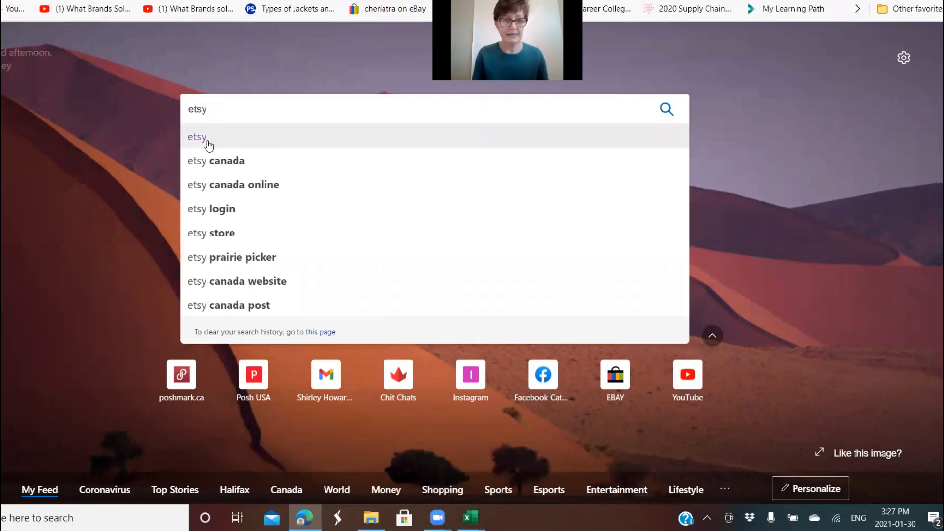
click(207, 140)
click(141, 132)
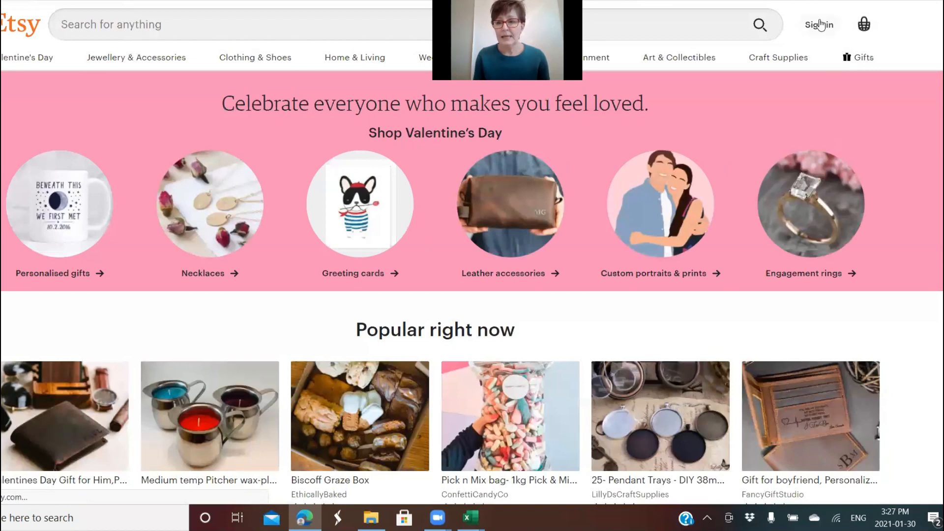
Step: Sign in to the Etsy seller account and open its Shop Manager
click(820, 24)
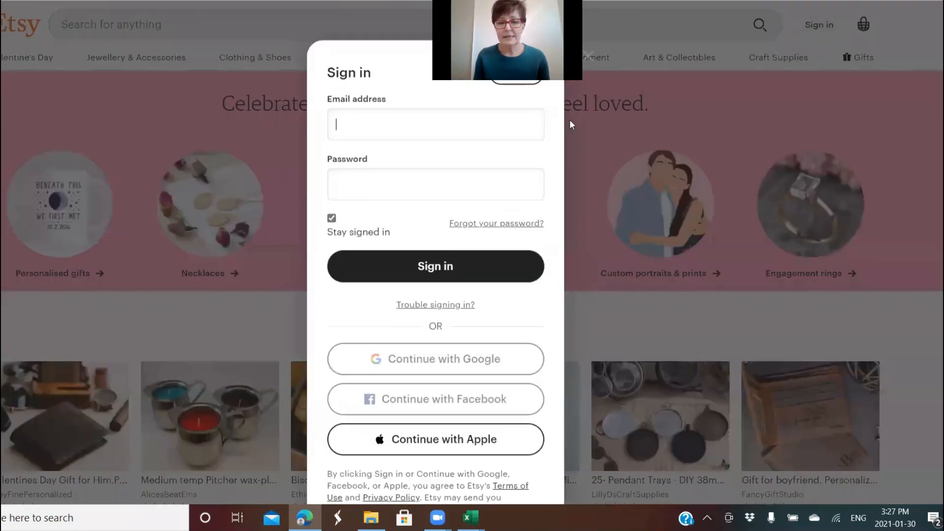
click(406, 253)
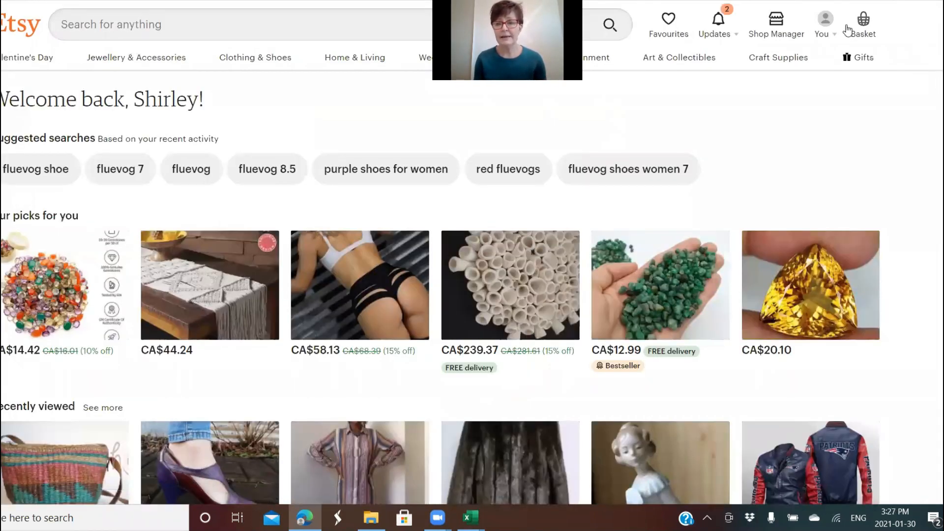
click(781, 27)
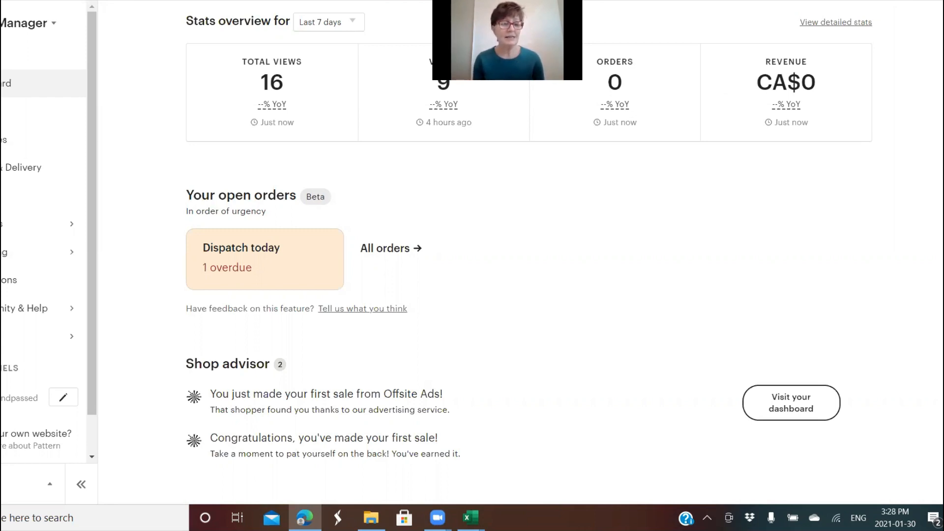
Step: Open the Etsy shop's stats and review this month's visits, the traffic sources and the views per listing
click(43, 195)
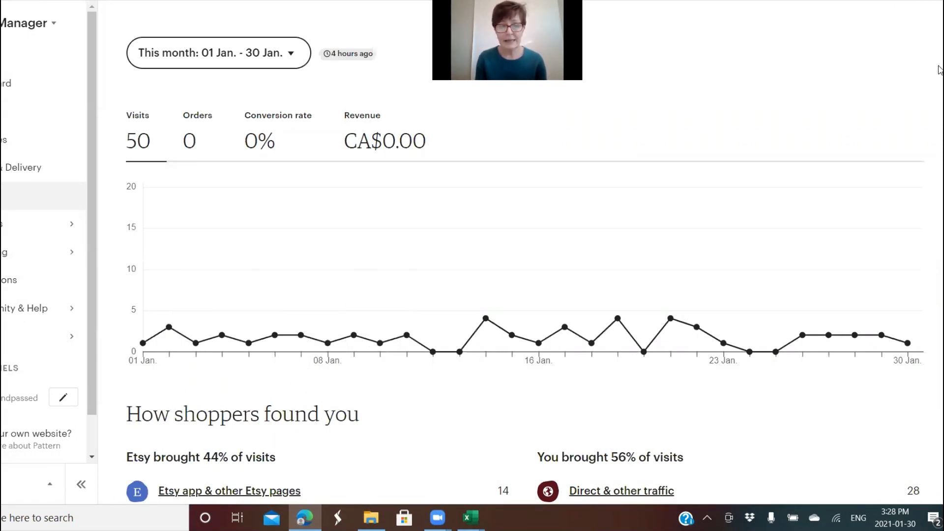
scroll(688, 73, down, 7)
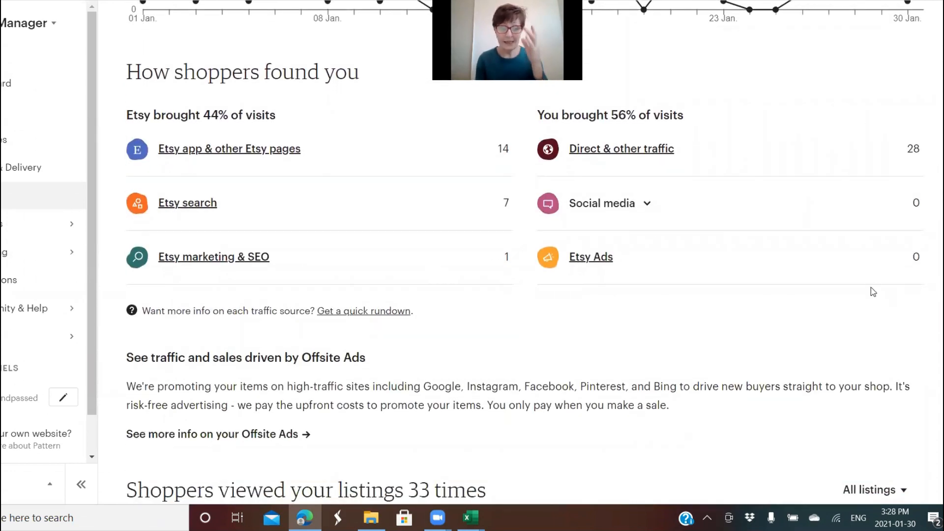
scroll(939, 244, down, 5)
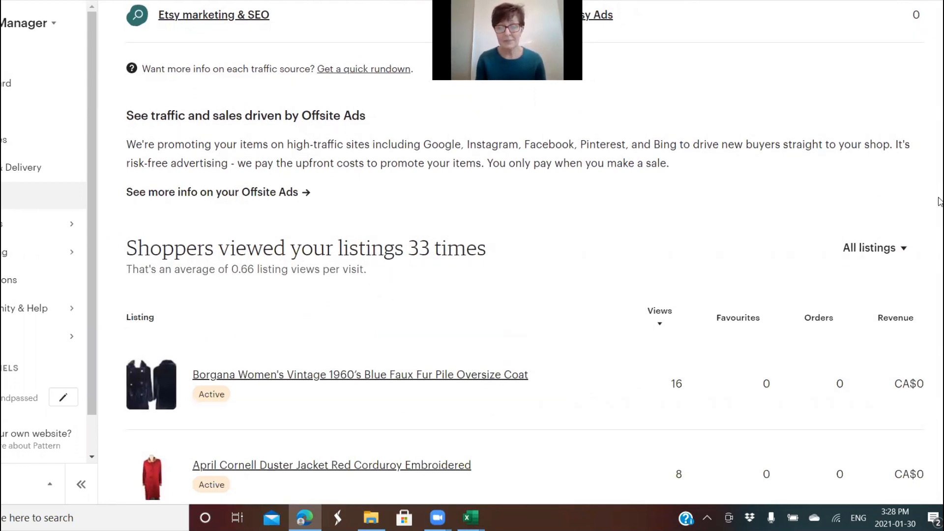
scroll(601, 217, down, 3)
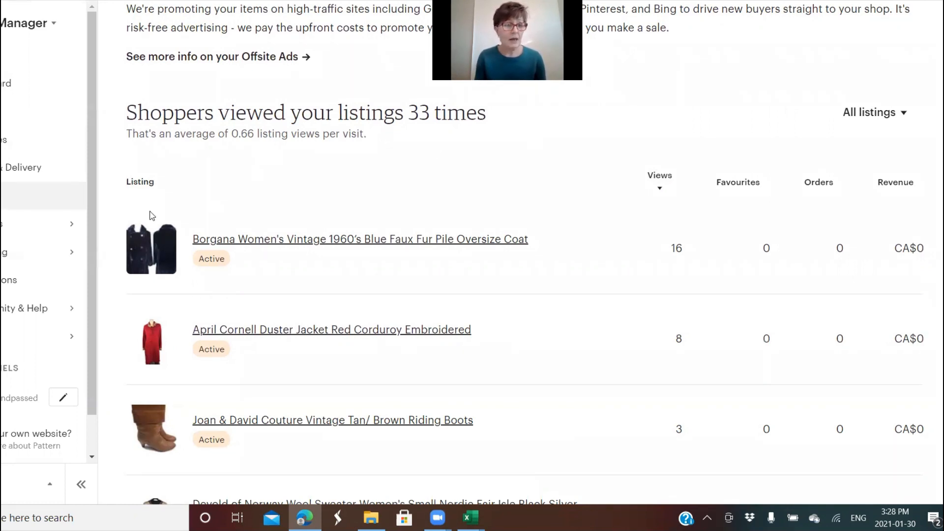
Step: Open the shop's Sales and coupons page among the Etsy marketing tools
click(2, 258)
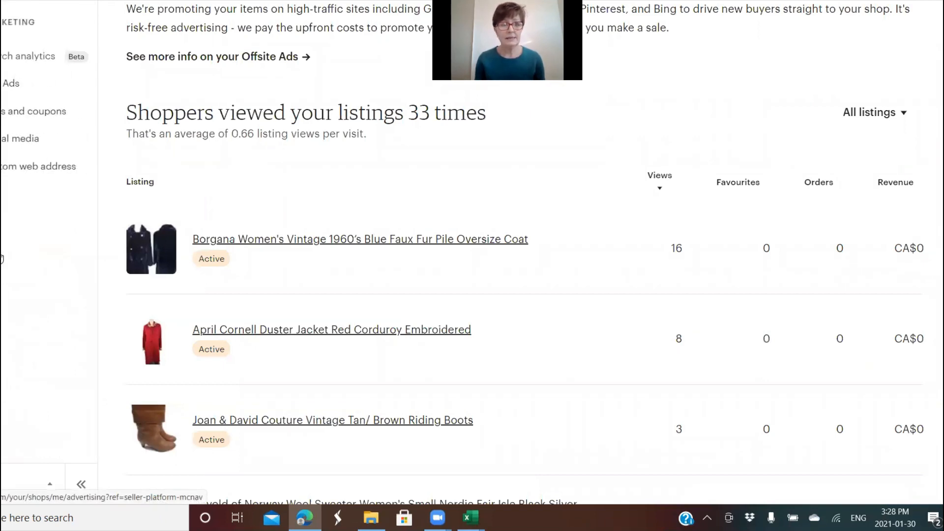
click(48, 121)
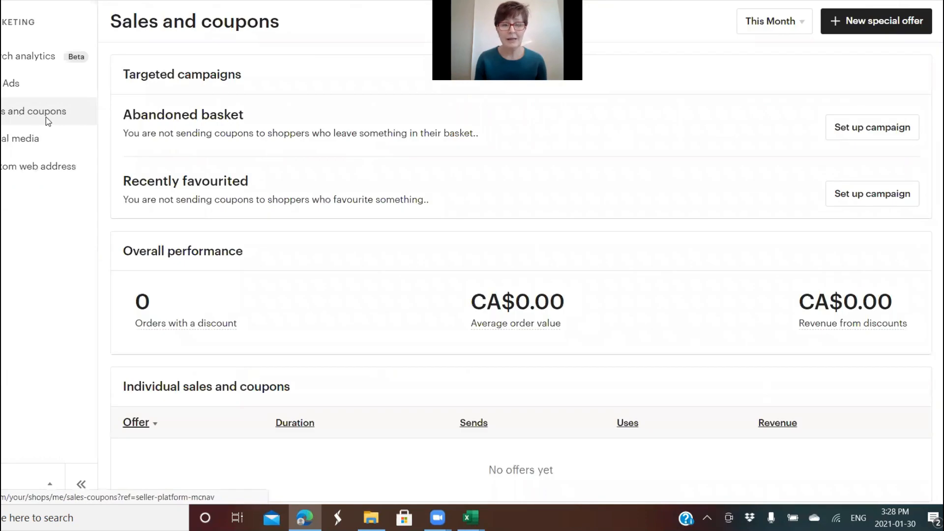